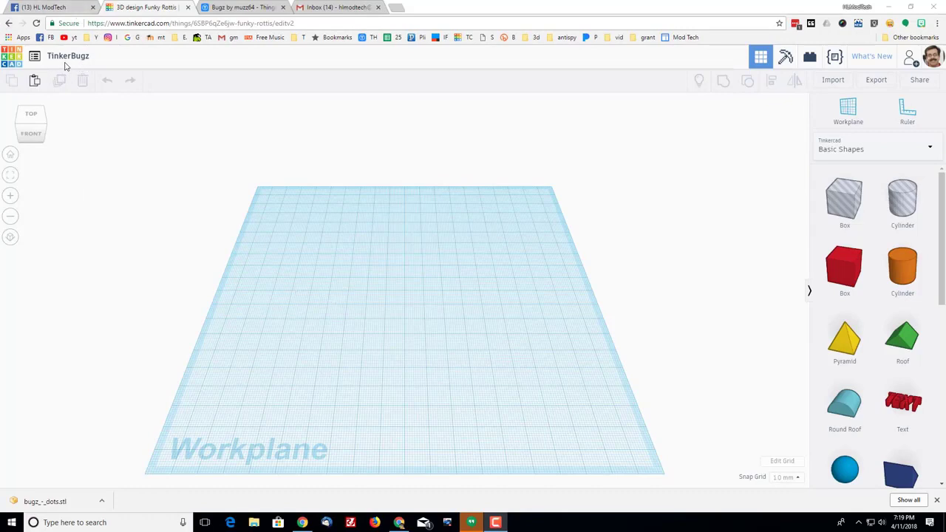
- View the Bugz clip model on its Thingiverse page as a reference and return to the Tinkercad design
click(224, 7)
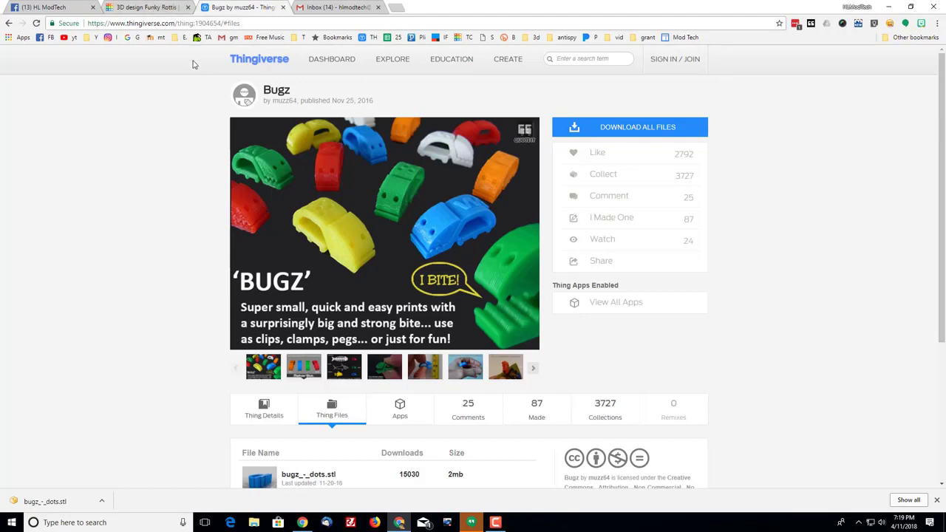
click(155, 7)
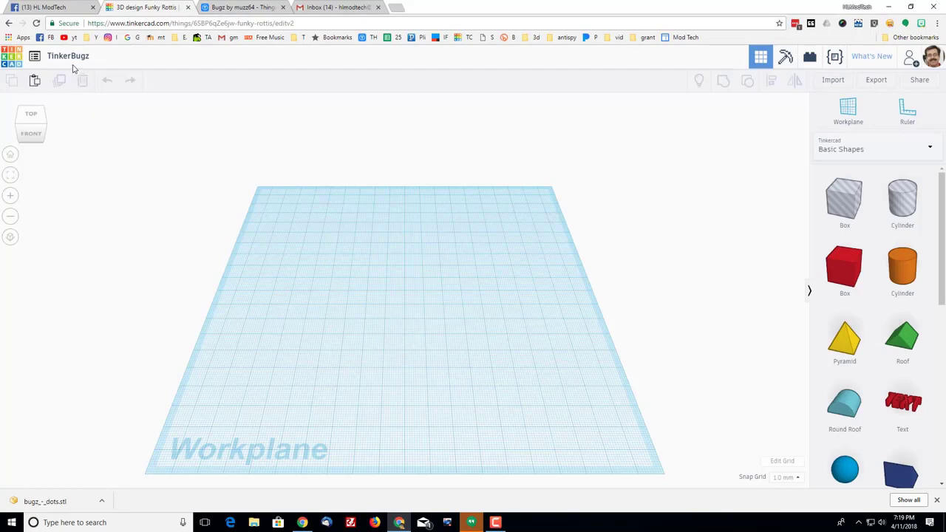
- Place a solid red box on the workplane and set a temporary workplane on the box's front face
right_drag(375, 334, 495, 347)
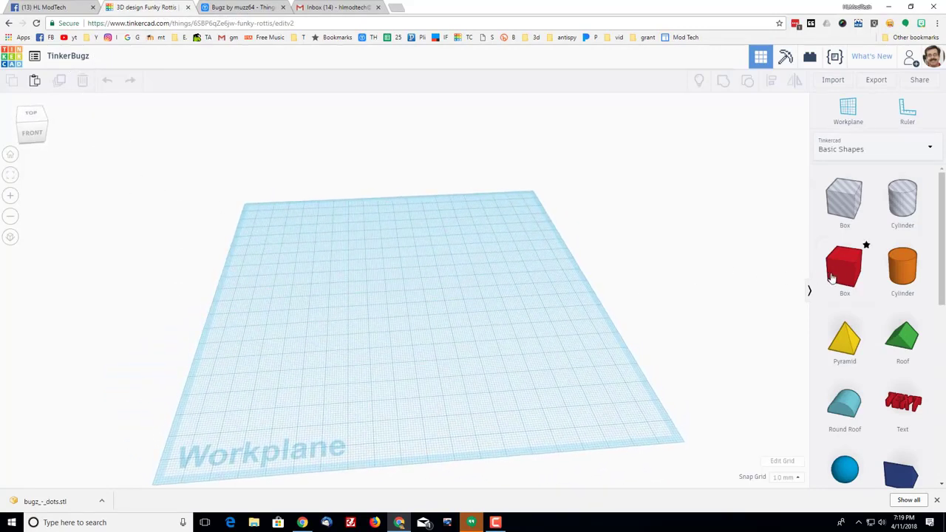
drag(849, 248, 320, 276)
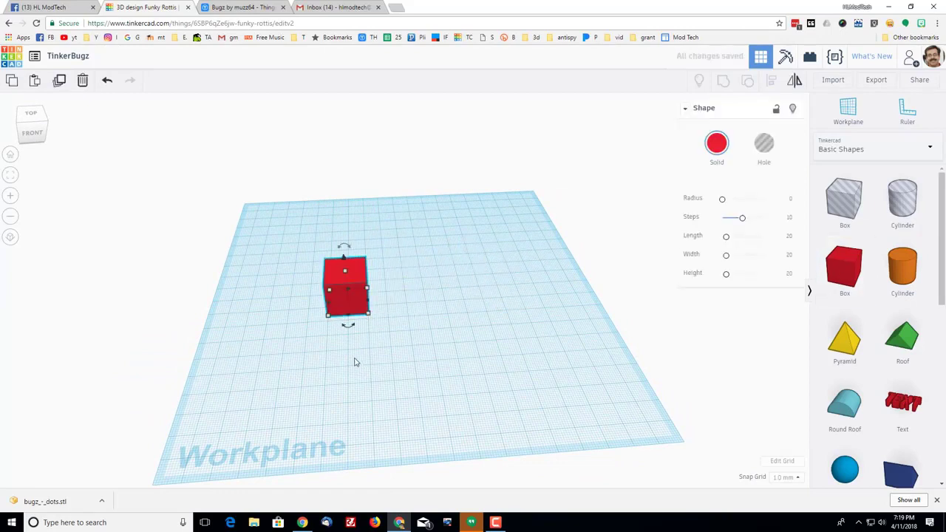
click(32, 124)
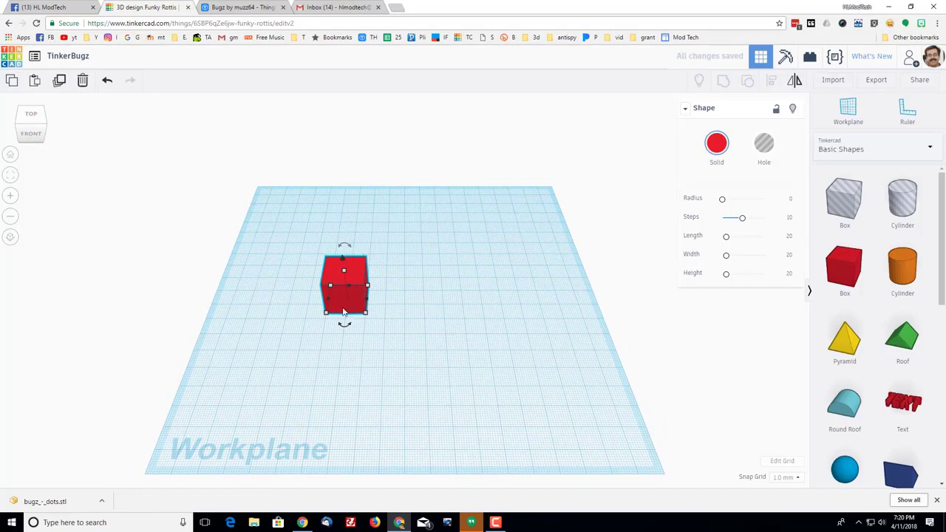
key(w)
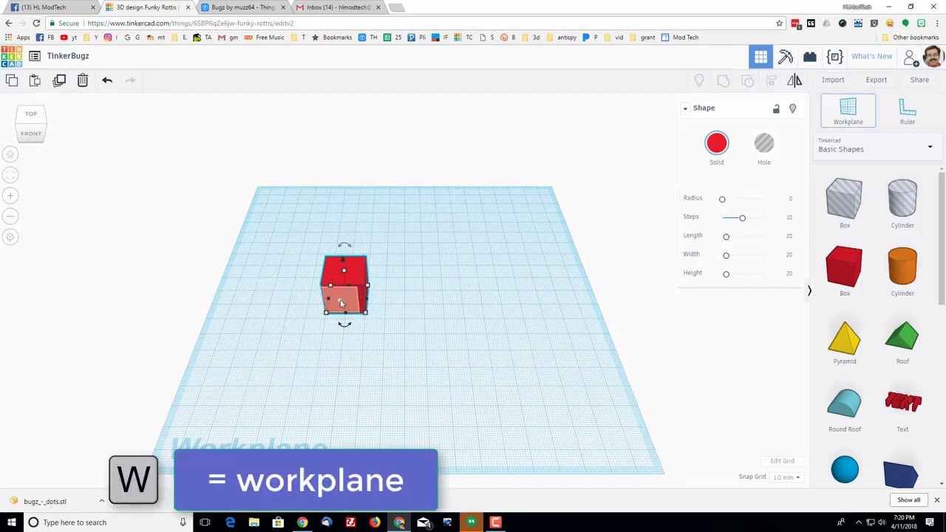
click(345, 303)
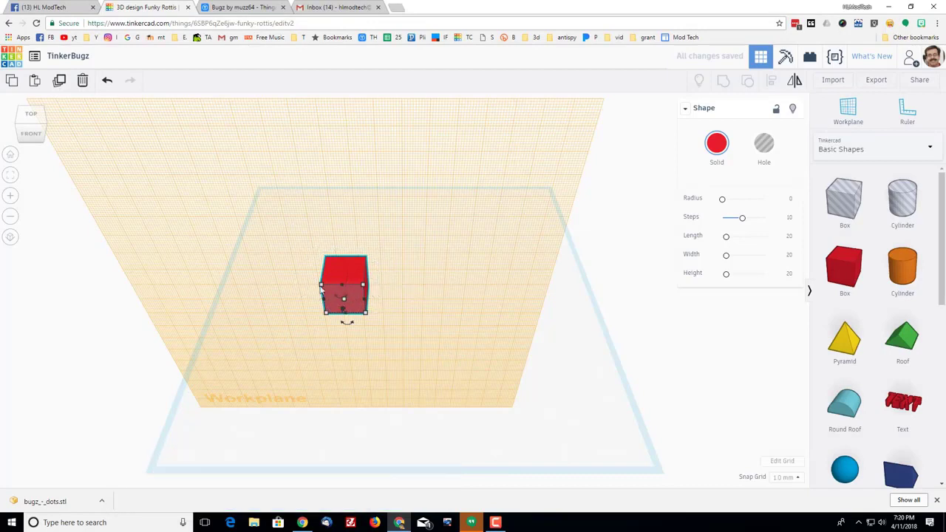
- Place a round roof against the box's front face so it stands on end, and delete the red box
drag(845, 405, 343, 315)
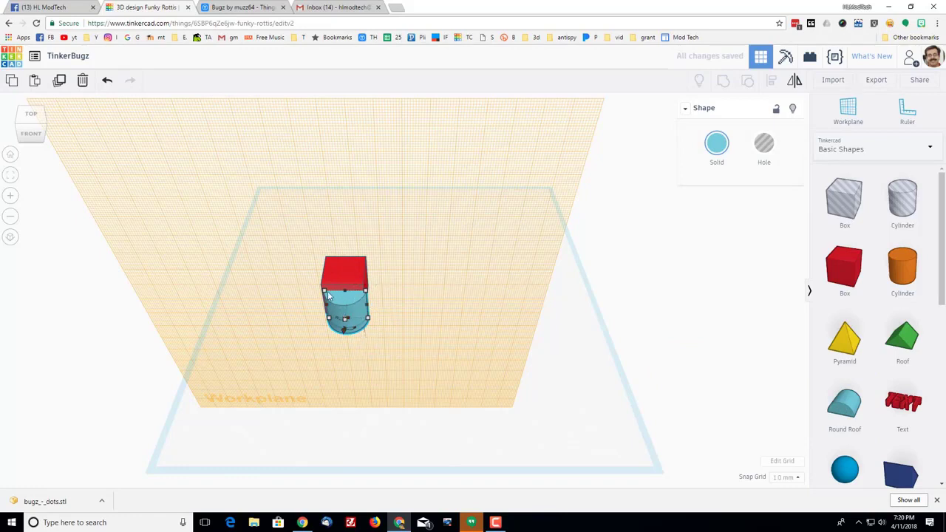
click(345, 277)
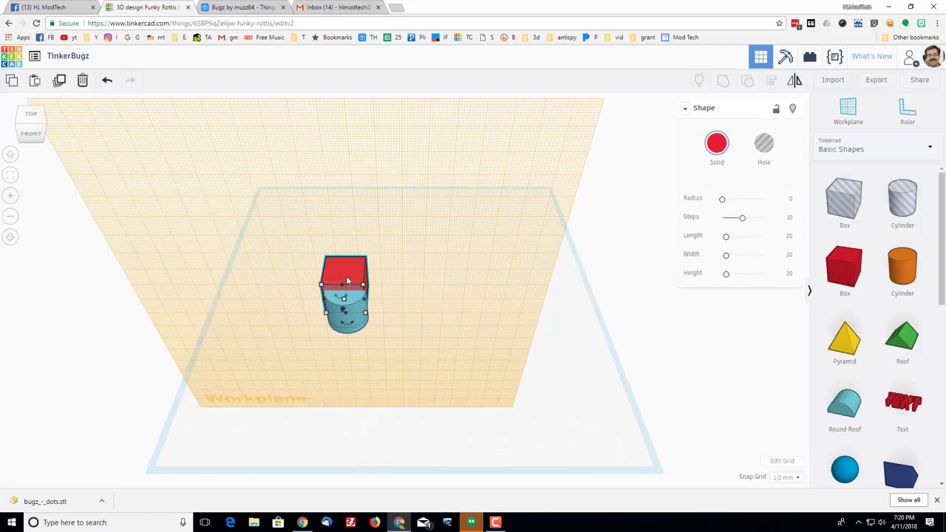
key(Delete)
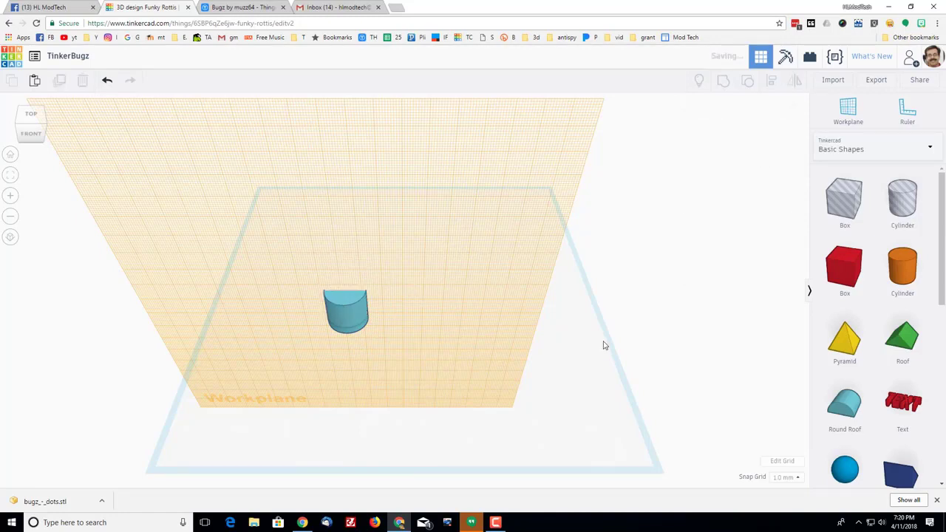
- Restore the base workplane and mirror the round roof front to back so its flat side faces forward
right_drag(607, 344, 532, 310)
click(359, 283)
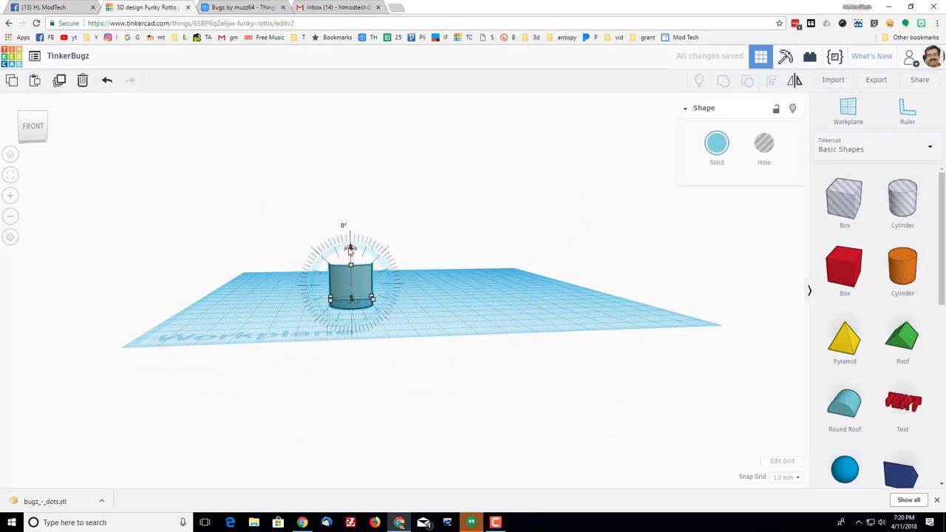
drag(351, 250, 351, 243)
right_drag(352, 243, 394, 351)
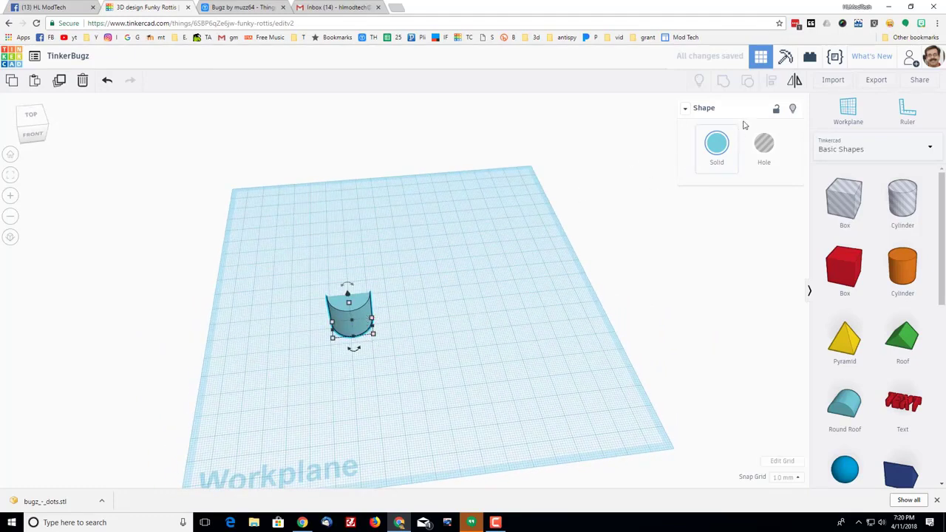
click(794, 81)
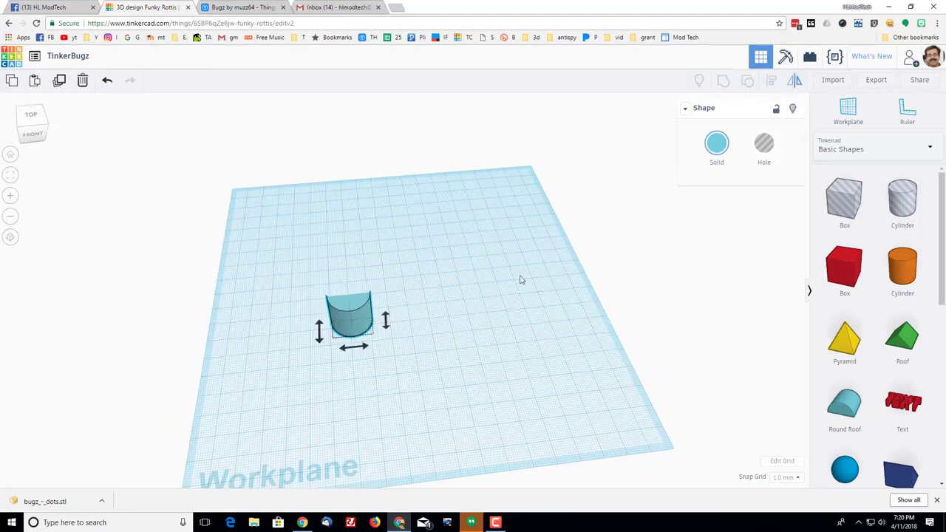
click(320, 333)
click(371, 367)
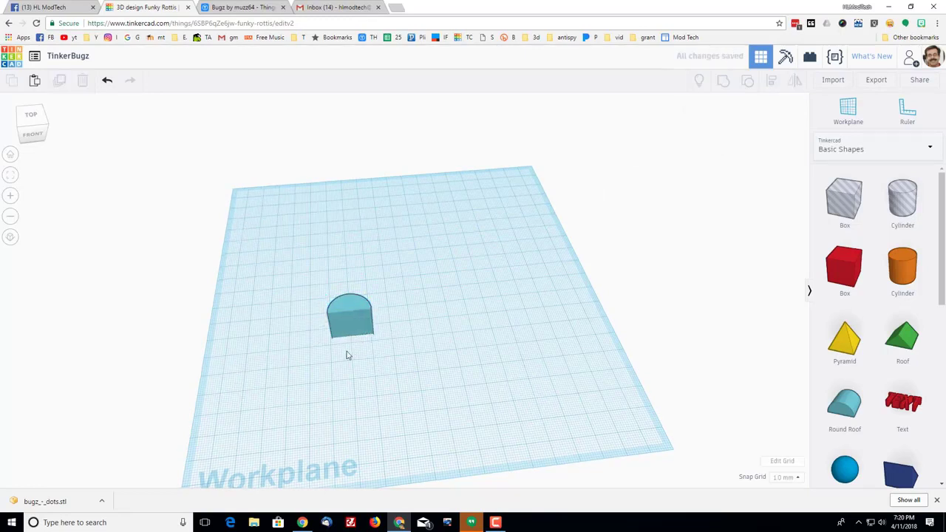
- Set the round roof's height to 10 mm
right_drag(371, 369, 346, 277)
click(347, 260)
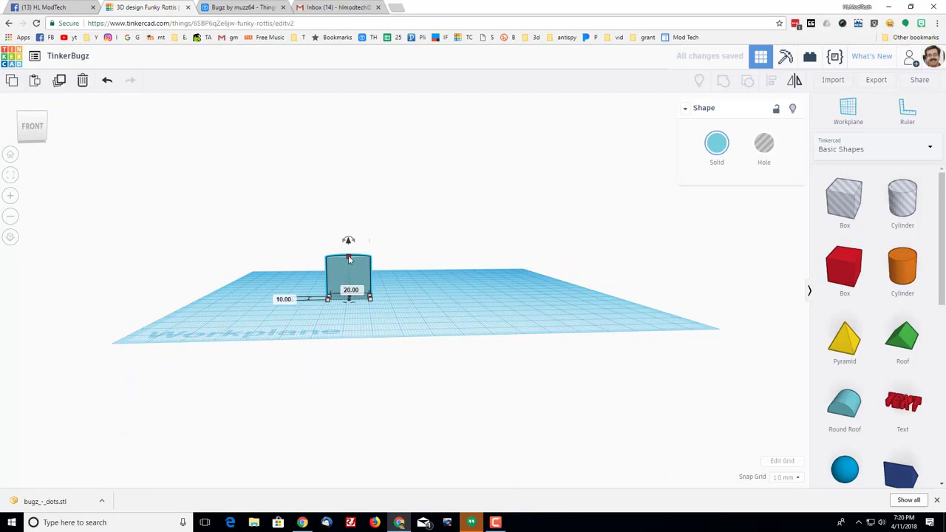
click(393, 281)
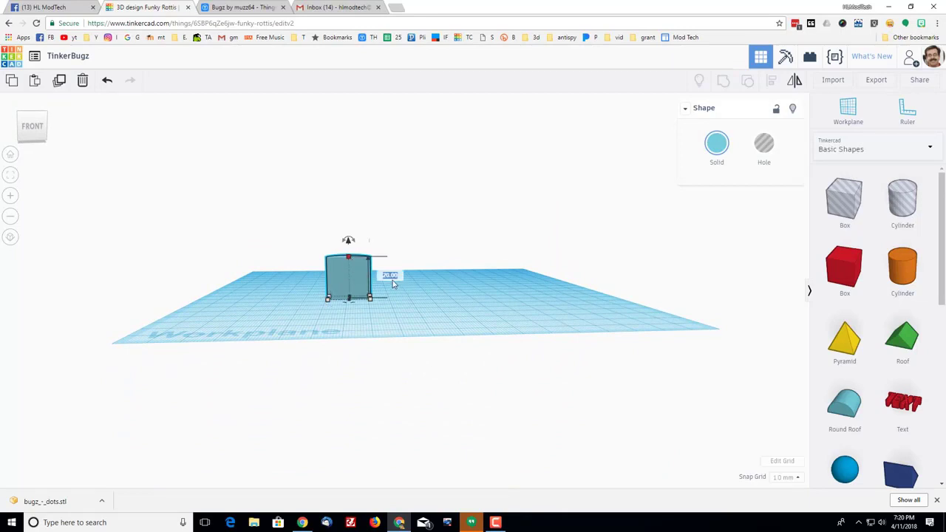
key(Return)
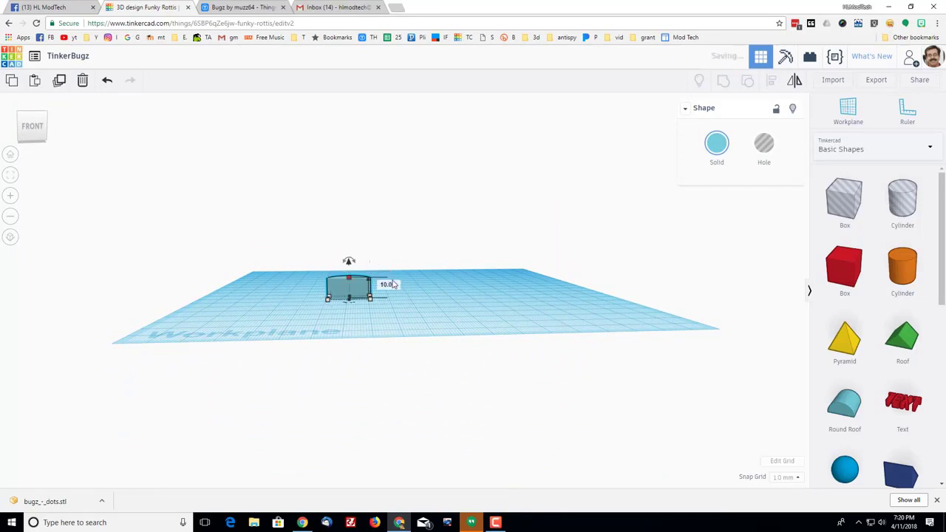
click(28, 116)
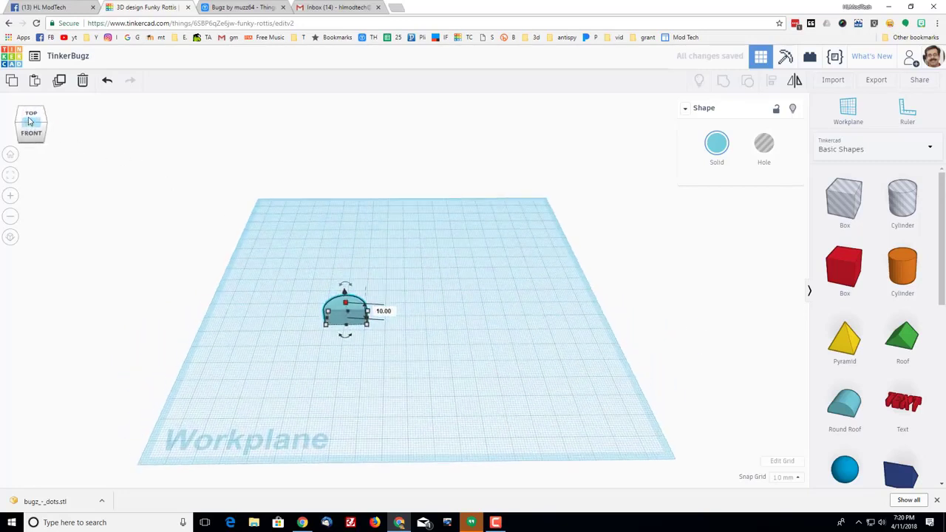
click(349, 335)
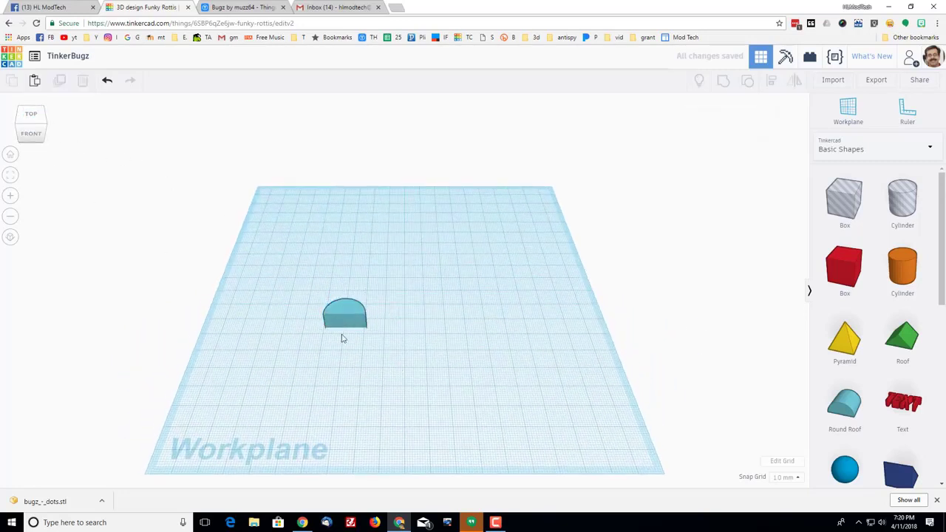
- Duplicate the half-round shape and move the copy about 65 mm to the right of the original
click(353, 317)
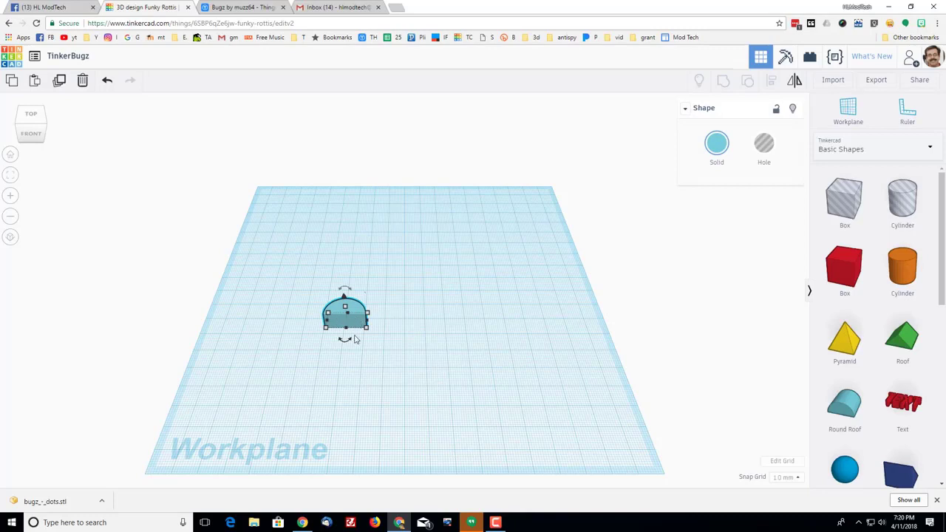
click(353, 334)
click(353, 322)
key(ctrl+d)
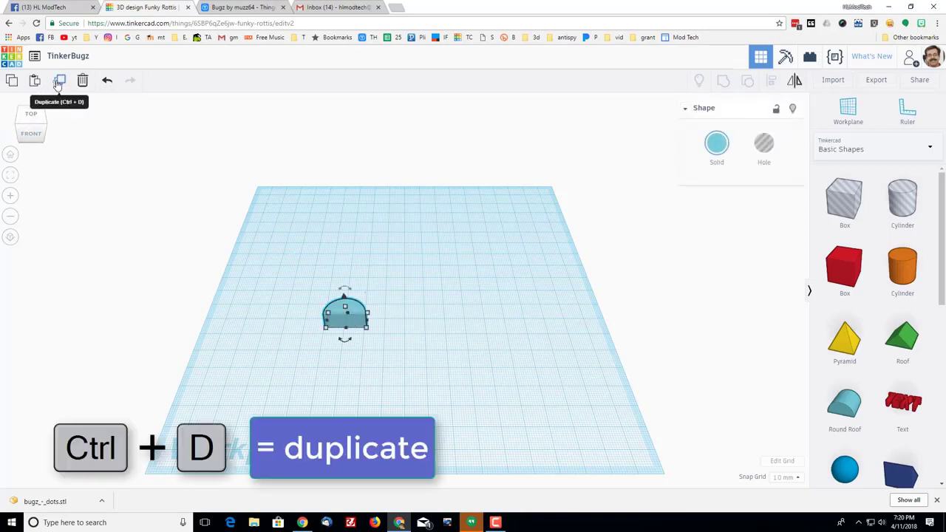
click(58, 84)
drag(355, 323, 480, 319)
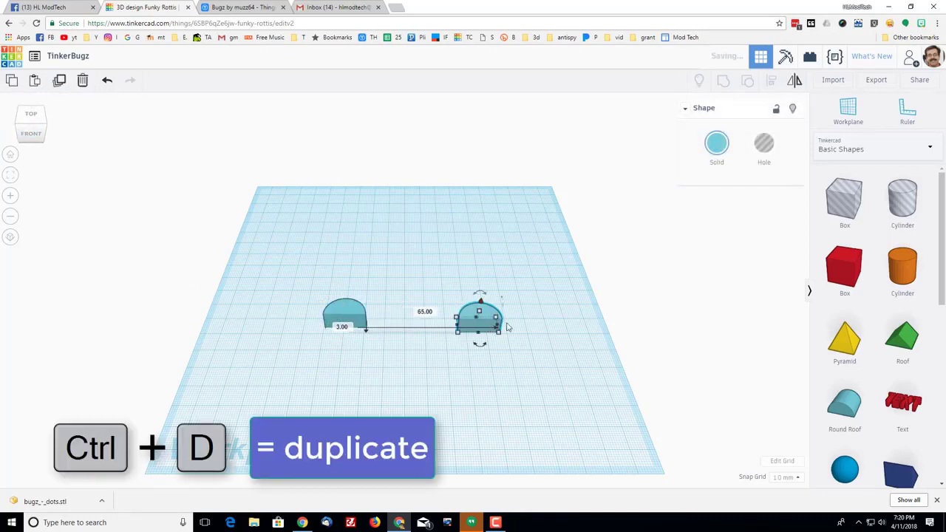
- Create another copy of the original half-round, offset about 14 mm forward and 5 mm to the right
click(352, 361)
click(335, 328)
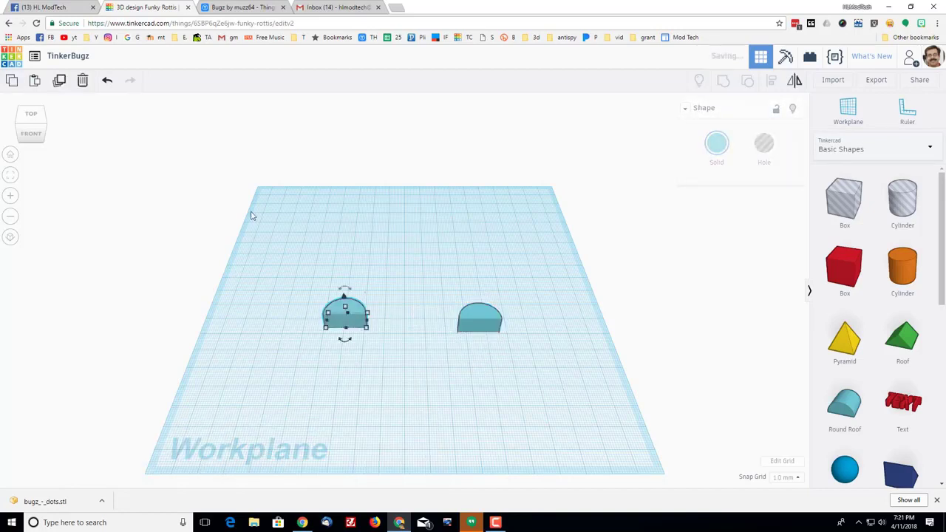
scroll(388, 365, up, 2)
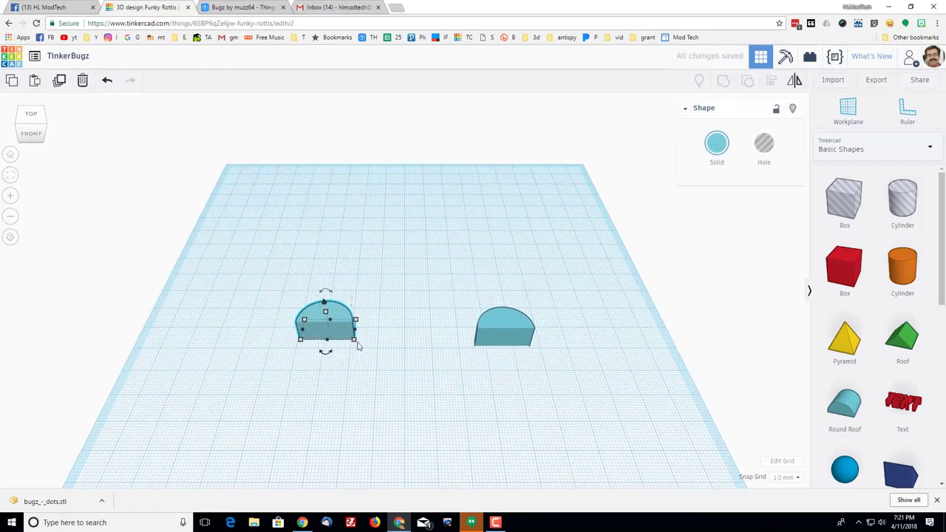
alt+drag(352, 345, 354, 370)
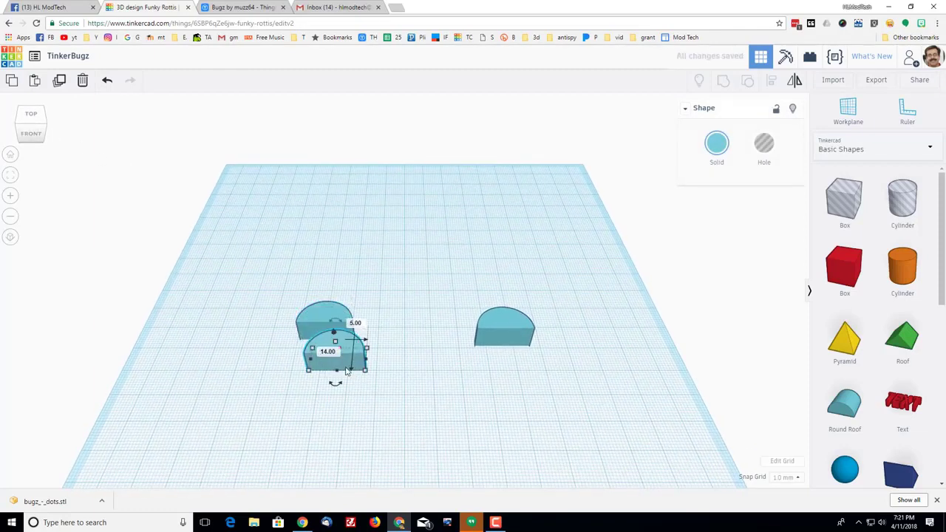
- Resize the front copy of the half-round to 6 mm deep and 16 mm wide
click(10, 175)
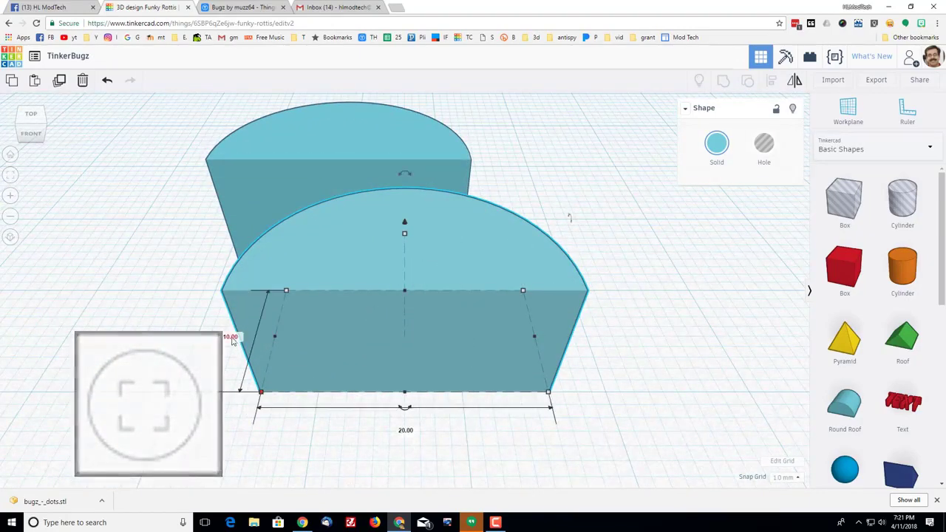
click(226, 335)
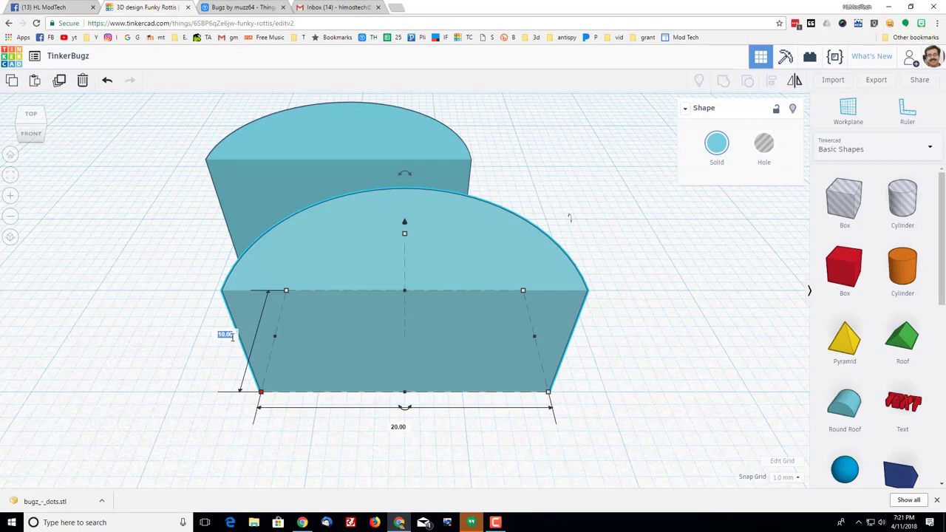
text(4)
key(Return)
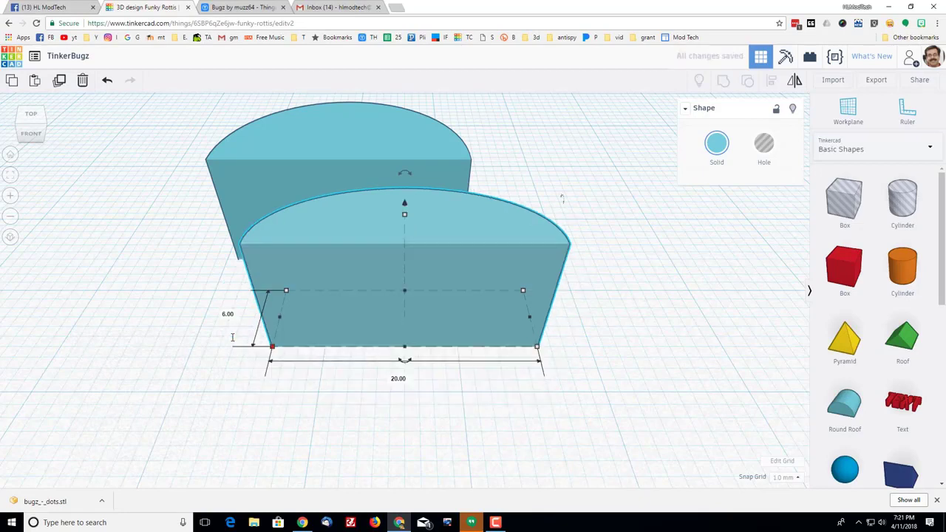
click(395, 380)
text(16)
key(Return)
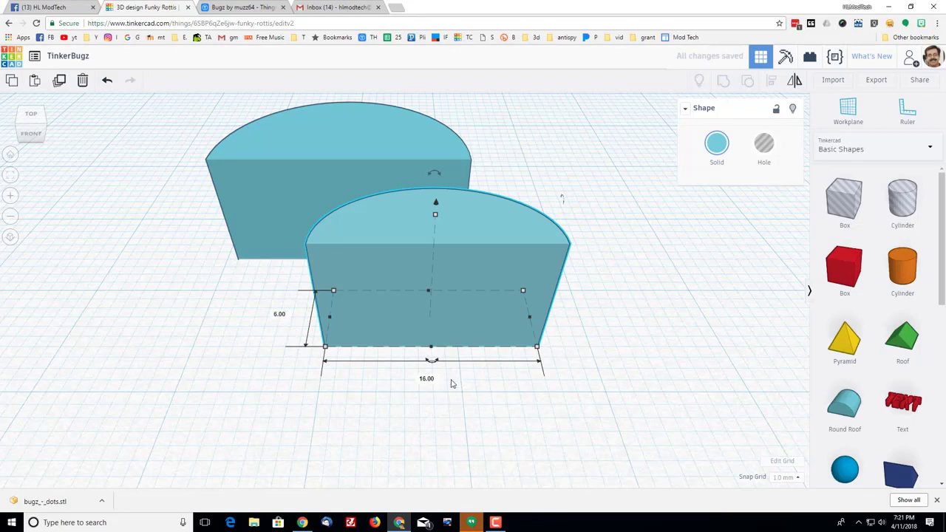
- Turn the smaller half-round into a hole, center it on the larger one in width and depth, and group both
click(763, 144)
key(ctrl+a)
click(769, 83)
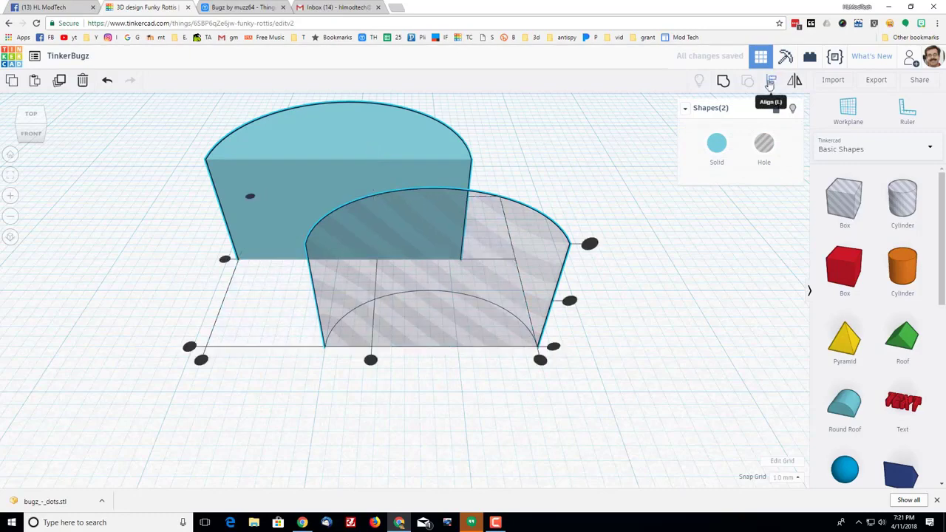
click(370, 359)
click(252, 259)
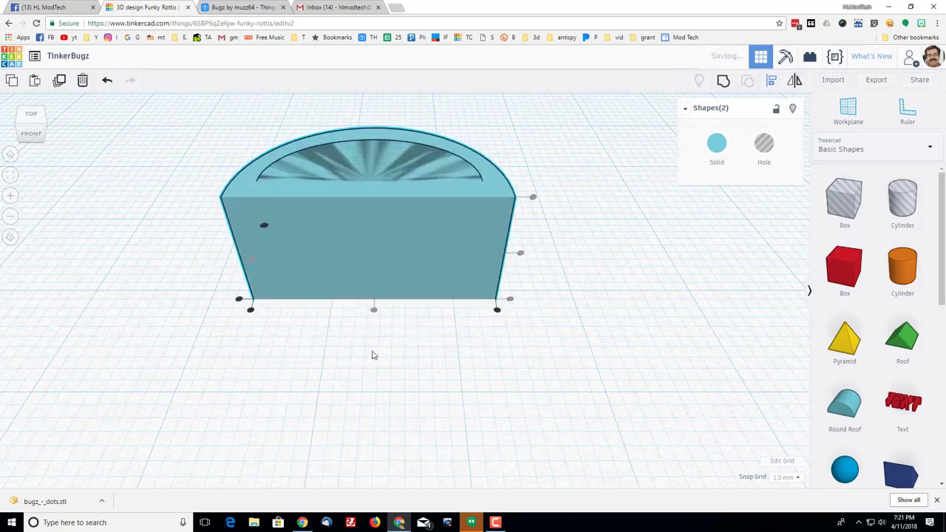
click(747, 80)
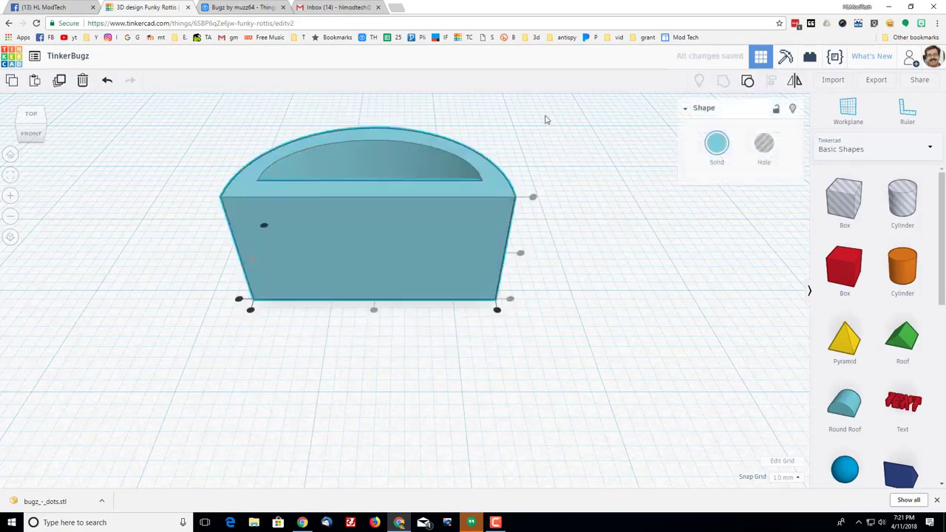
- Compare the hollowed half-round body with the Bugz photo on Thingiverse, and return to inspect it from above
right_drag(540, 118, 286, 55)
click(241, 8)
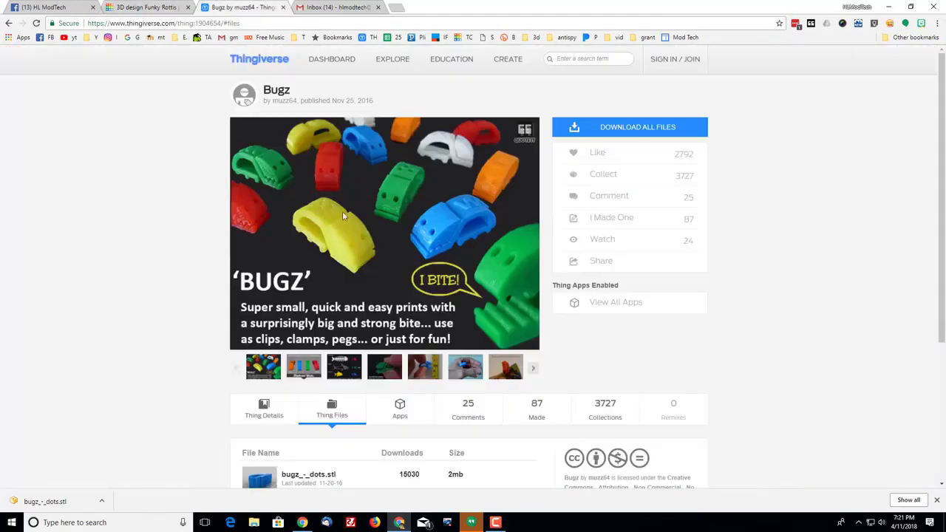
click(133, 7)
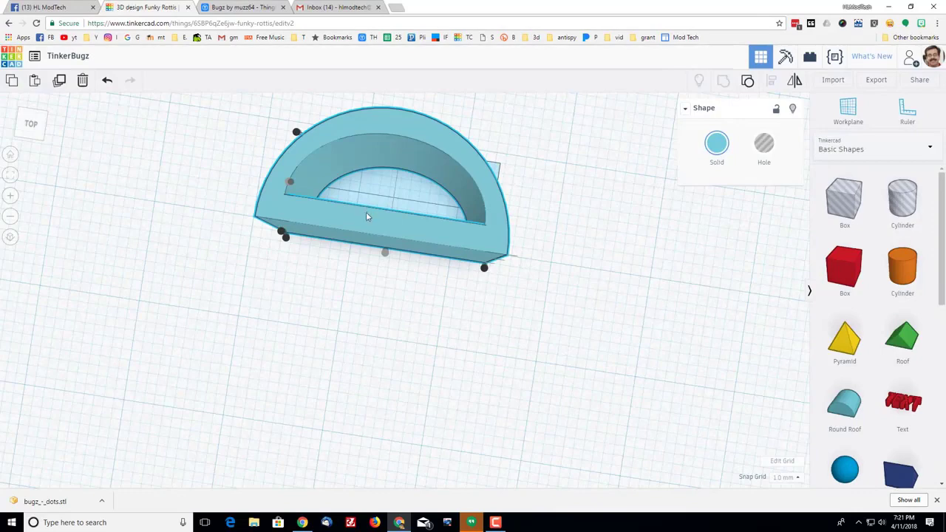
scroll(365, 216, down, 3)
drag(384, 260, 320, 265)
key(Escape)
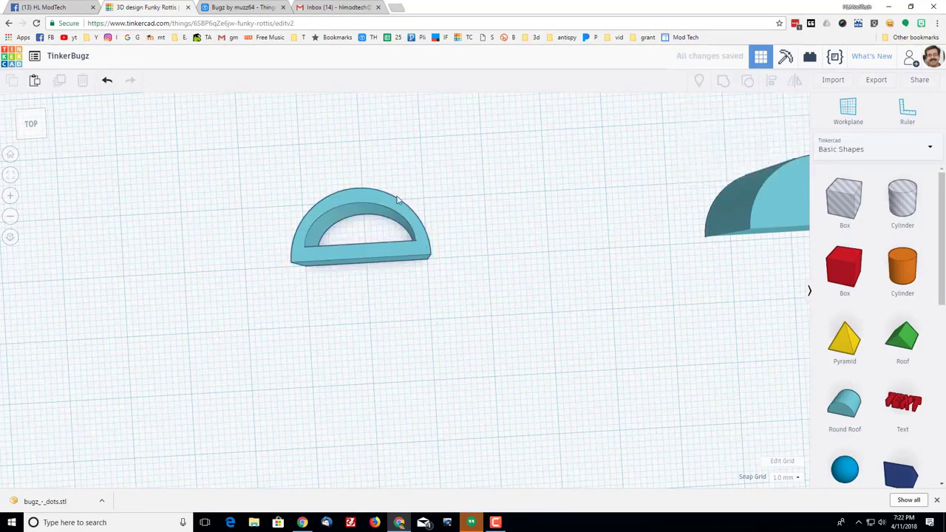
- Place a box hole, rotate it counterclockwise, and position it over the right end of the hollow half-round
drag(844, 198, 468, 220)
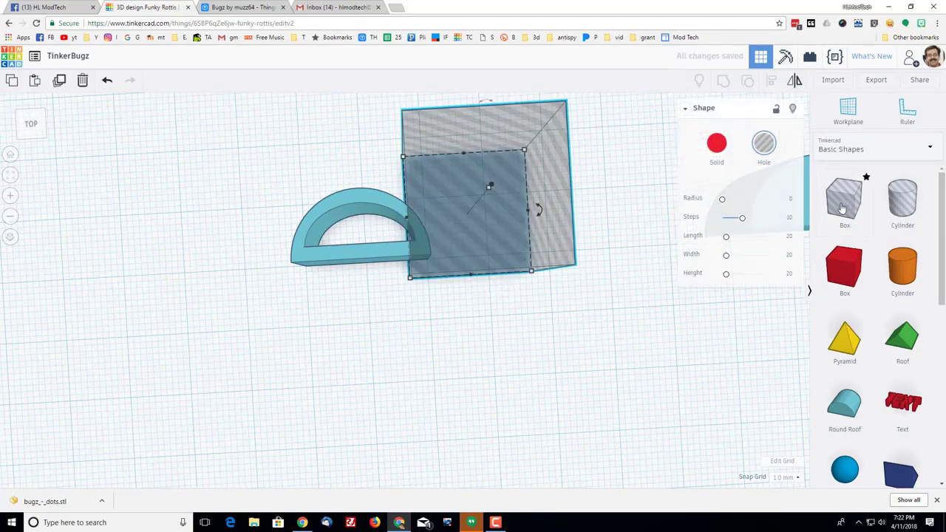
mouse_move(543, 207)
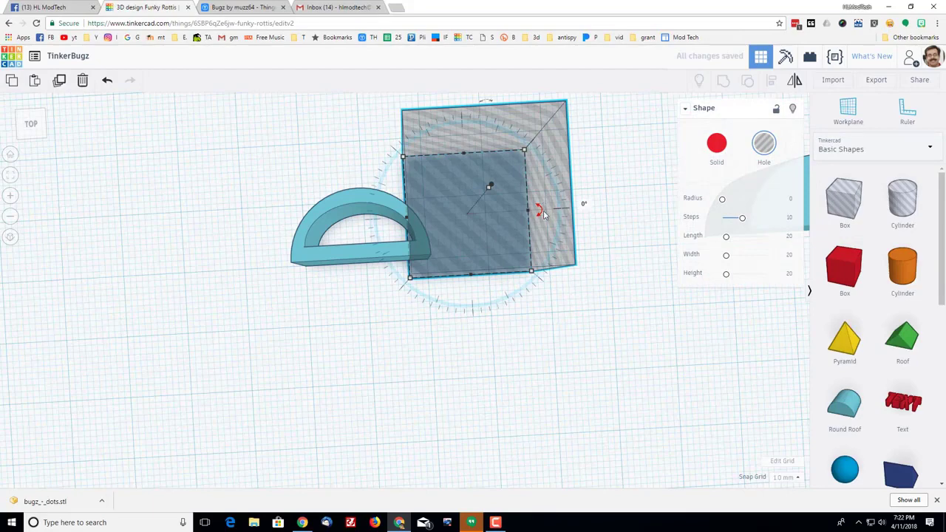
drag(541, 211, 587, 141)
drag(502, 250, 477, 309)
drag(407, 273, 465, 261)
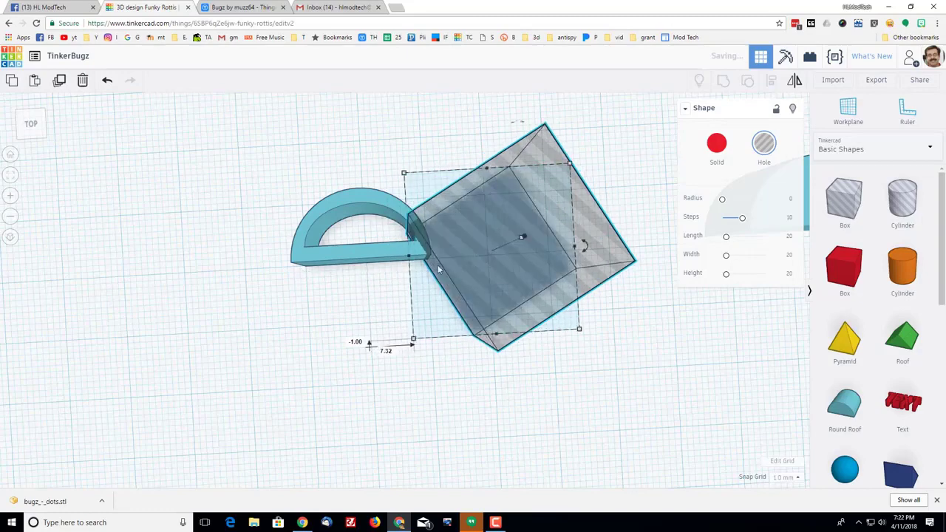
drag(440, 264, 415, 274)
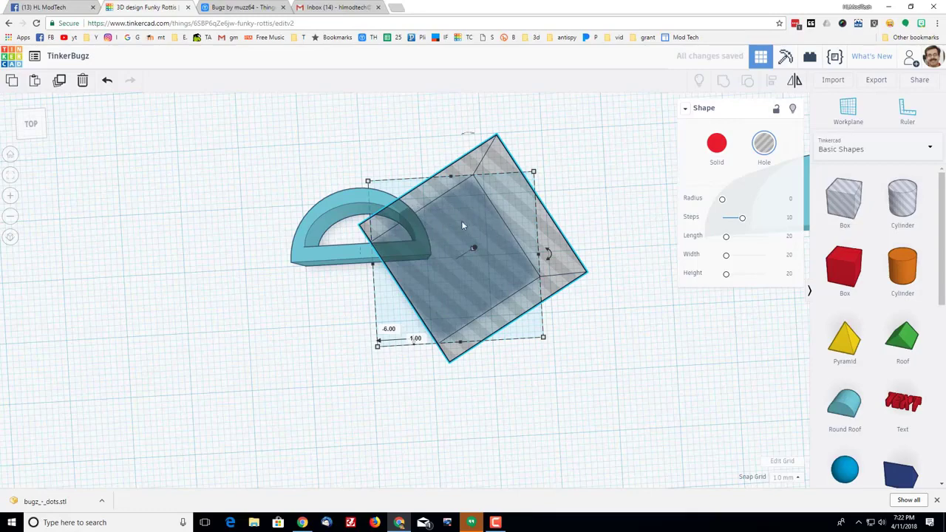
- Group the rotated box hole with the hollow half-round to cut its right corner open at an angle
click(33, 137)
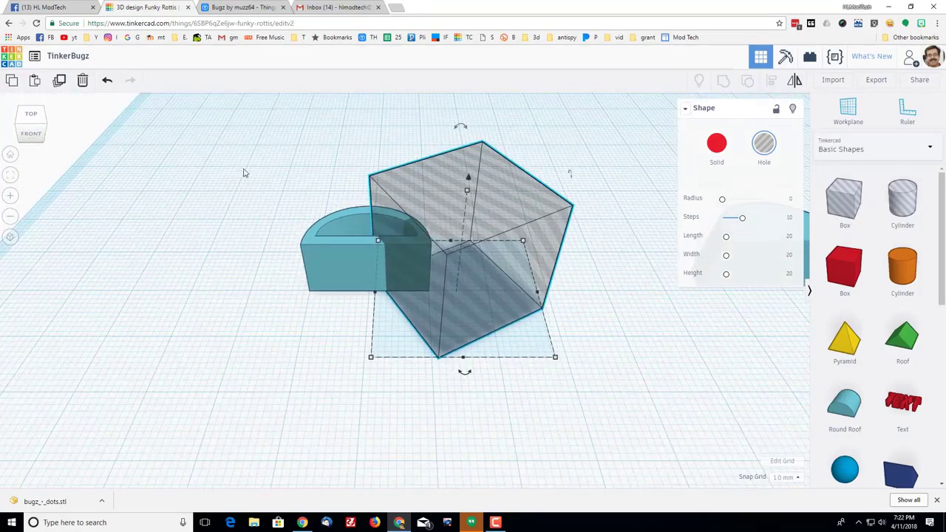
drag(244, 163, 493, 341)
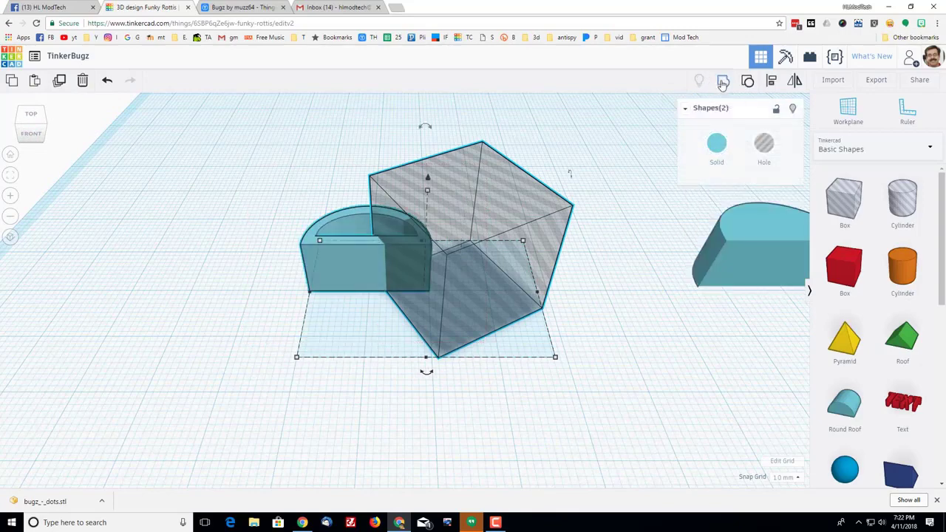
click(722, 80)
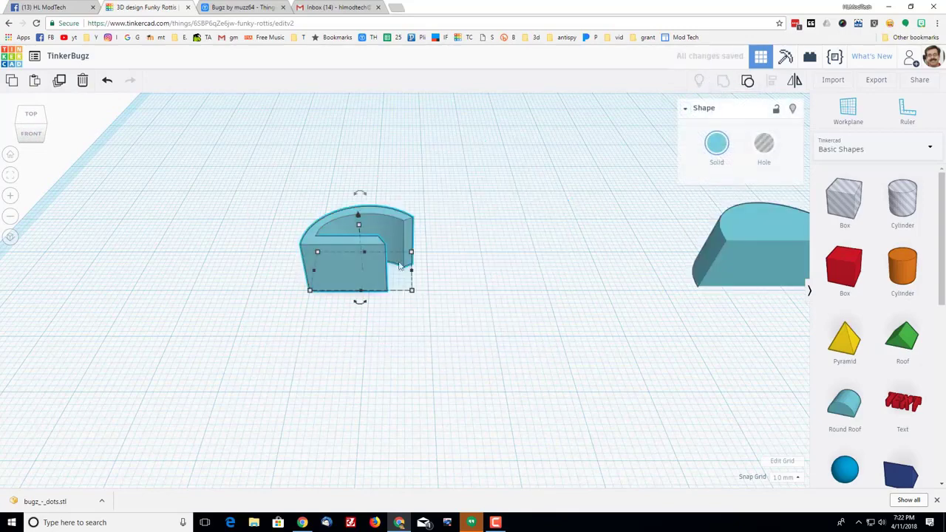
right_drag(403, 239, 383, 239)
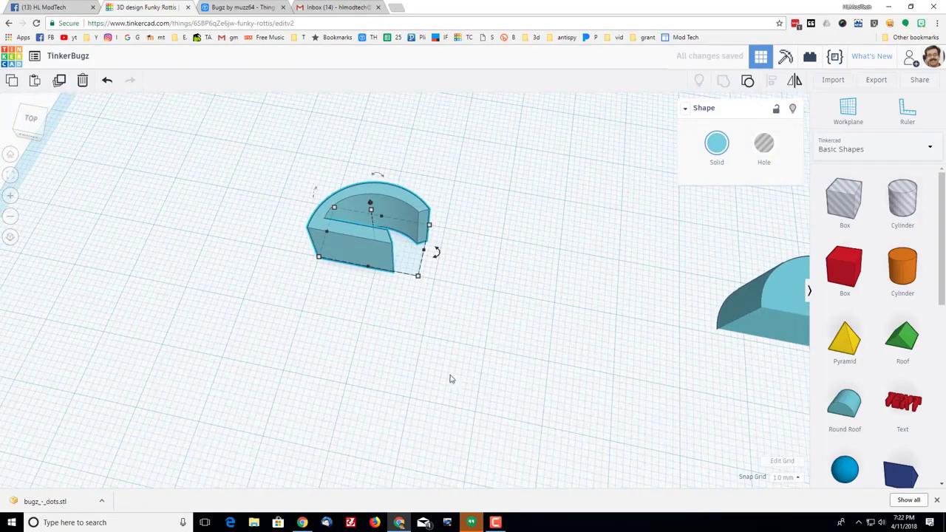
right_drag(454, 373, 464, 342)
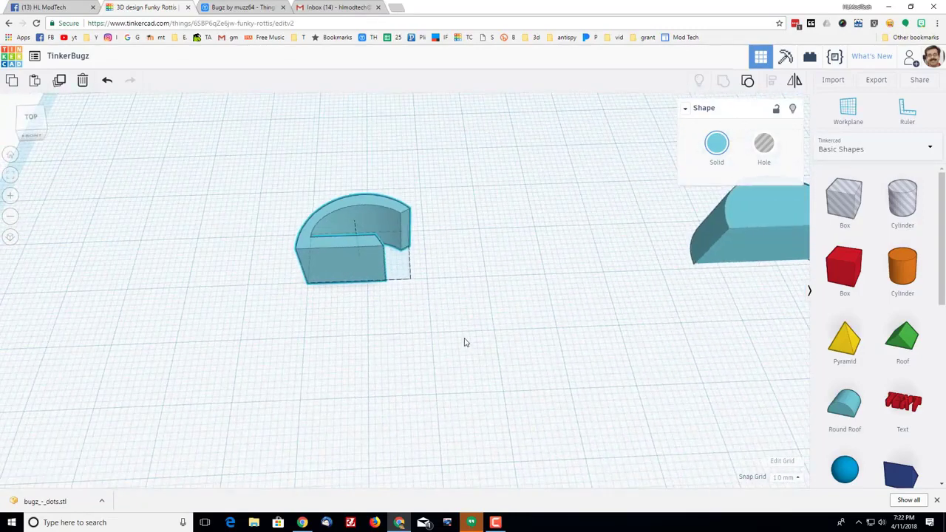
- Position another angled box hole over the end of the half-round's curved arm and group them to trim the arm
right_drag(397, 280, 375, 129)
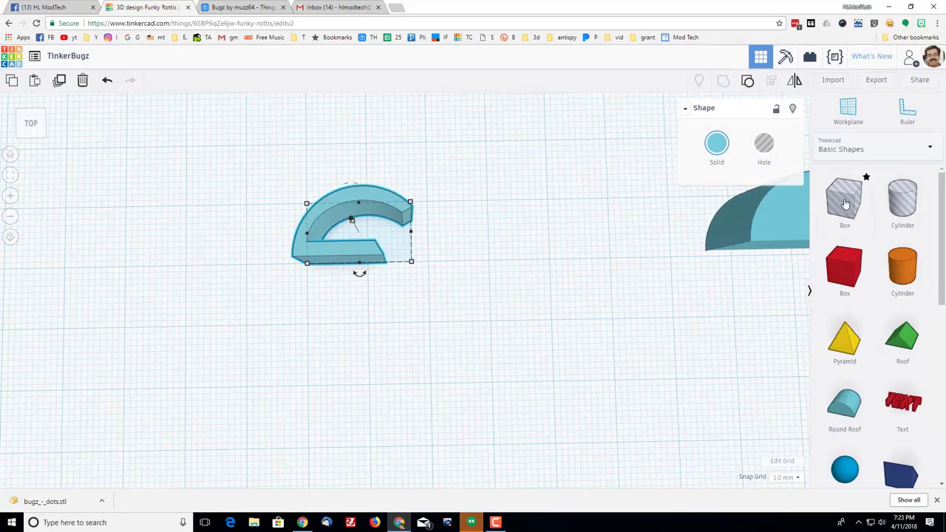
drag(844, 201, 544, 295)
drag(474, 181, 414, 184)
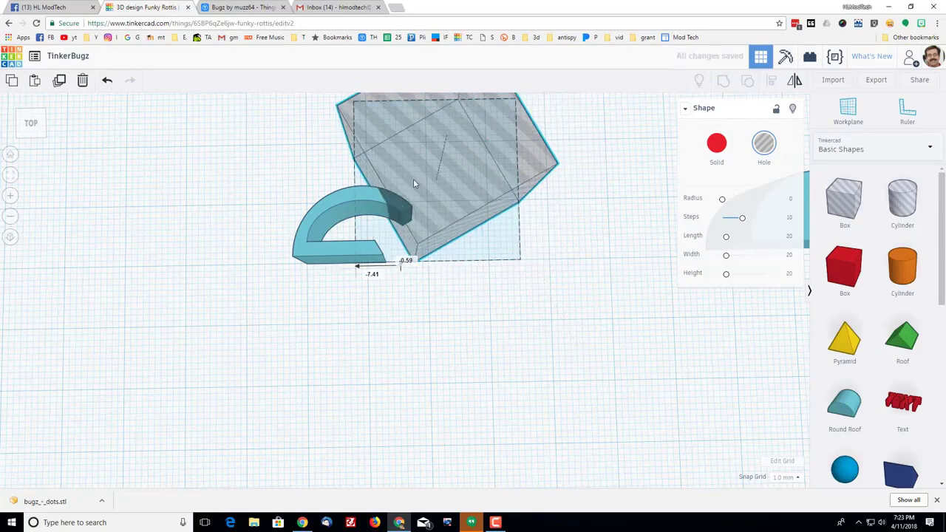
drag(414, 183, 415, 185)
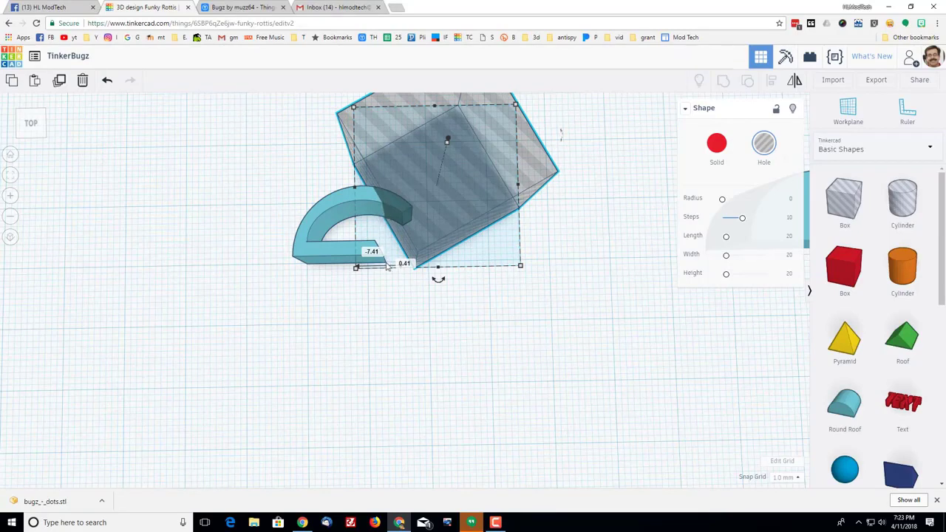
shift+click(348, 215)
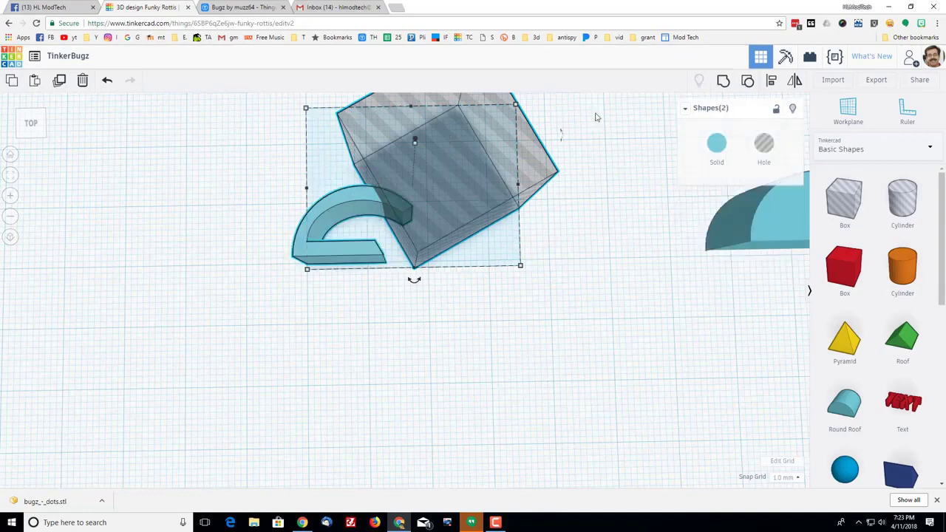
click(720, 83)
right_drag(449, 232, 365, 212)
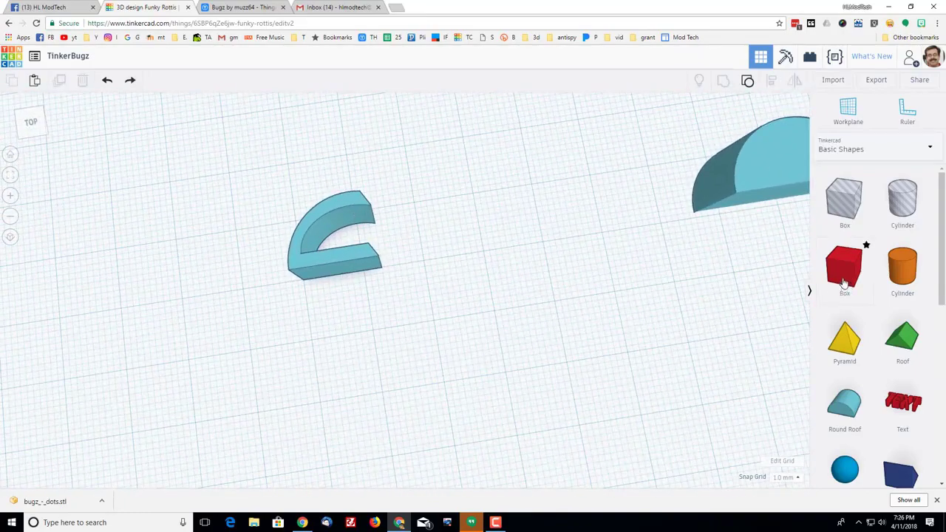
- Add a solid box beside the opened half-round and set its width and height to 2.5 mm each
drag(835, 285, 449, 264)
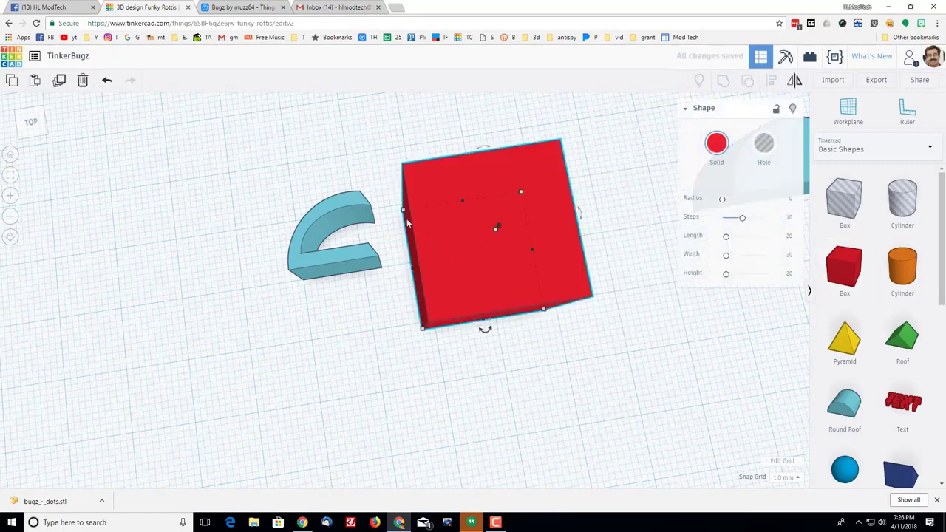
click(465, 174)
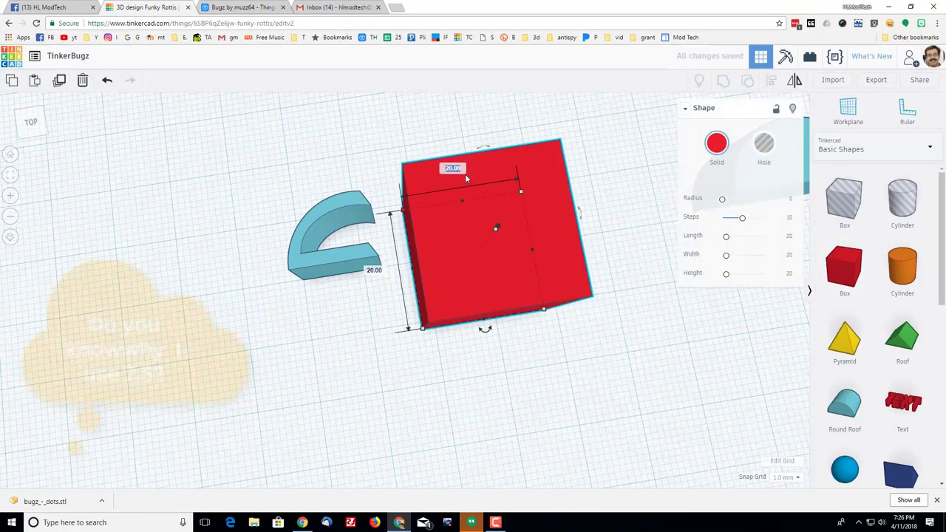
text(2.5)
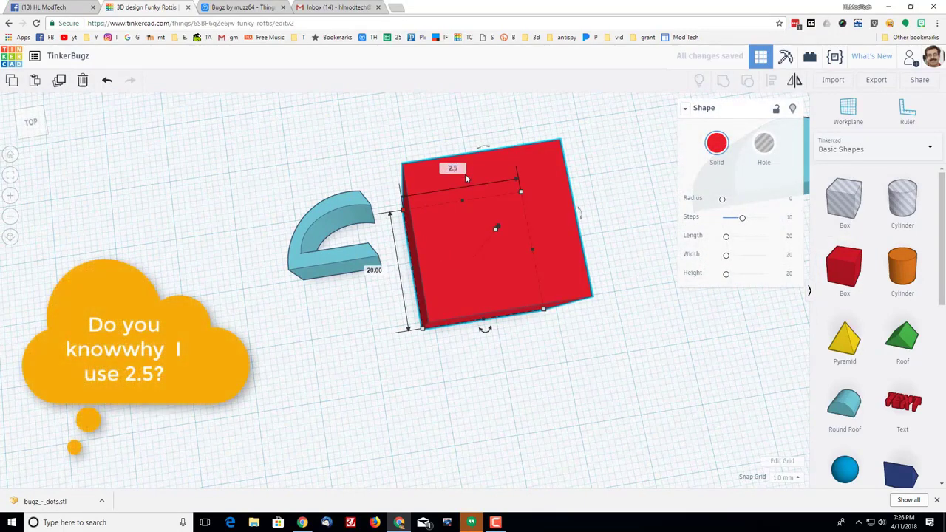
key(Return)
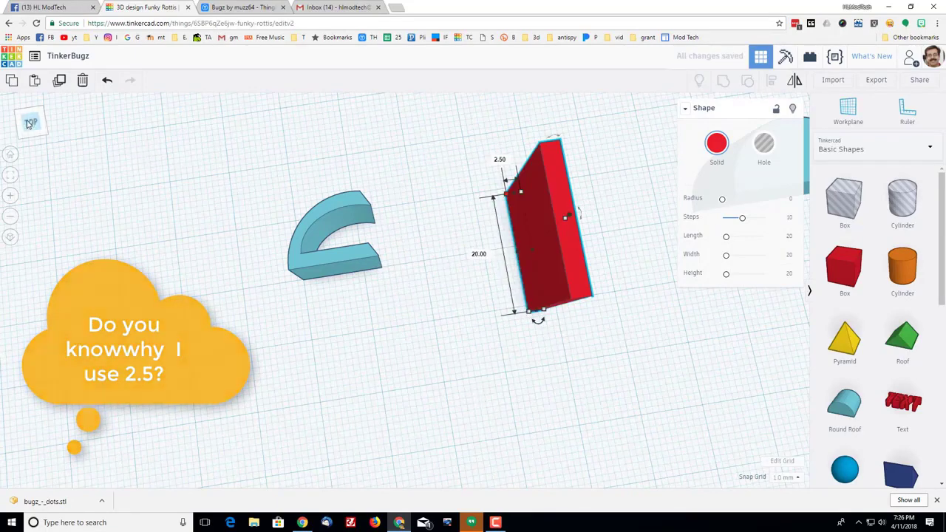
right_drag(340, 252, 535, 191)
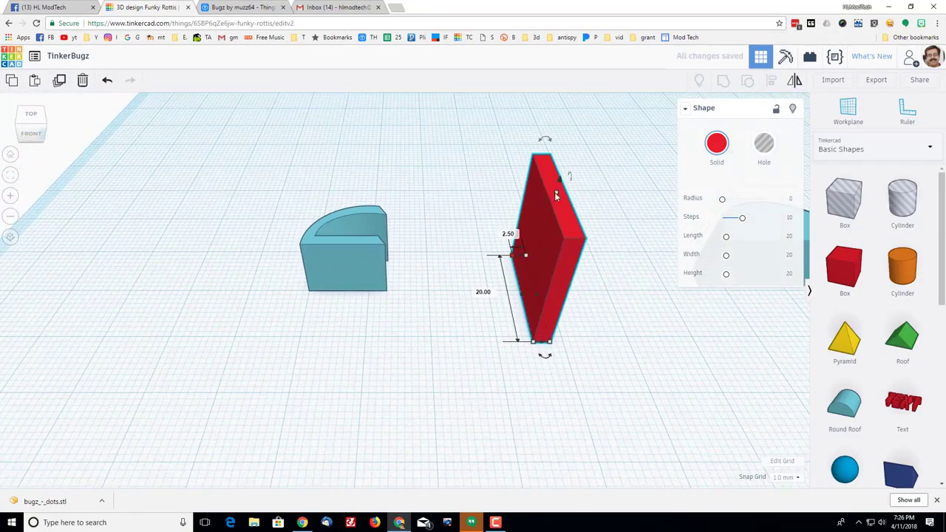
mouse_move(555, 192)
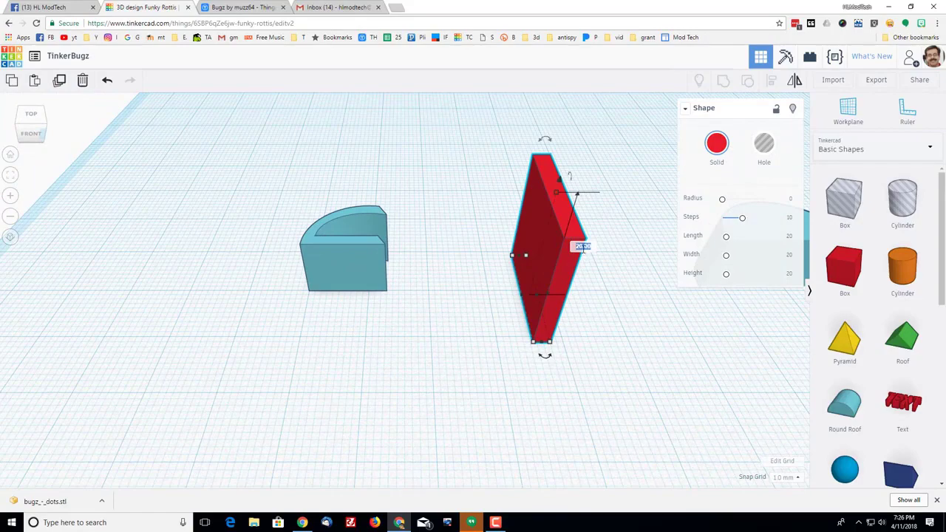
text(2.5)
key(Return)
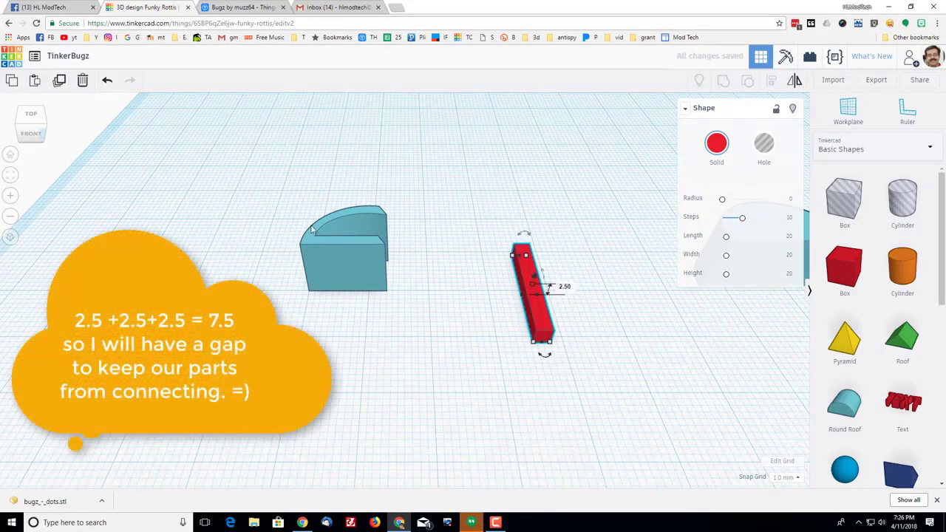
- Move the red bar about 20 mm toward the half-round's open end and rotate it to match the angled cut
right_drag(237, 250, 436, 327)
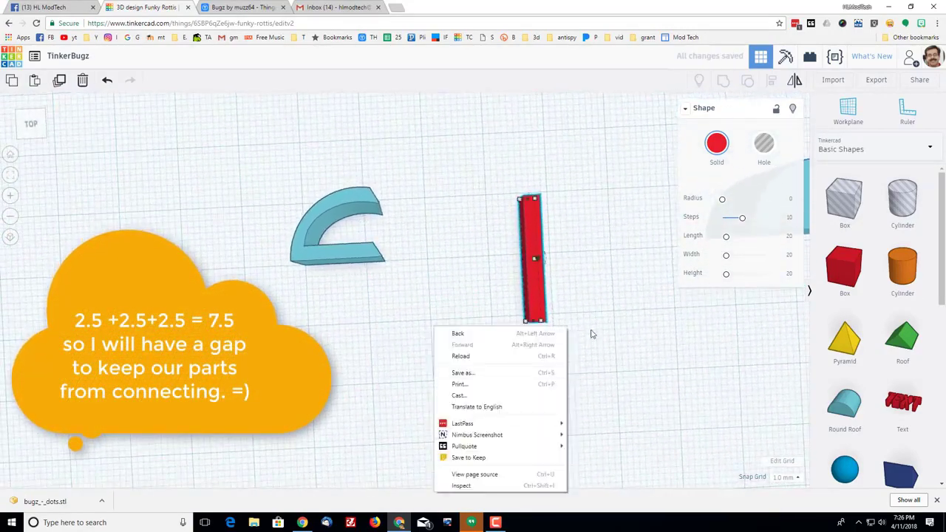
click(501, 289)
drag(536, 294, 412, 294)
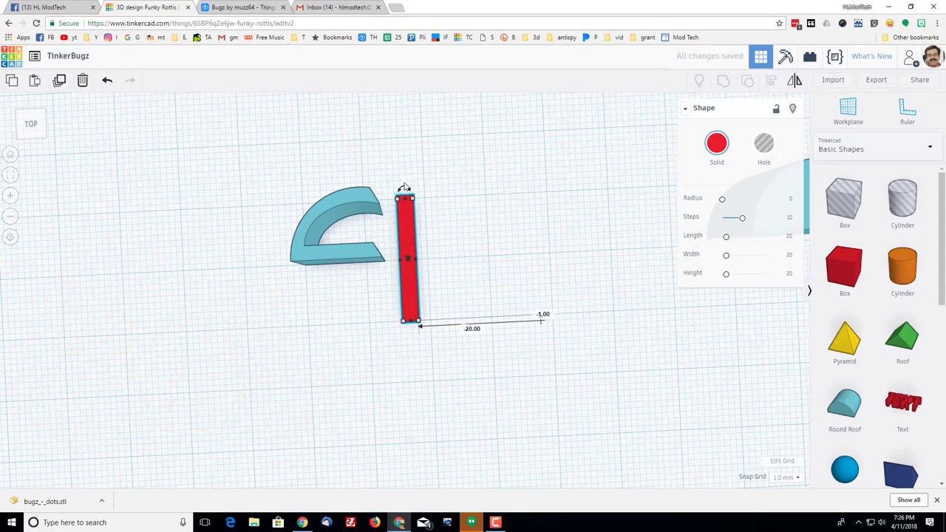
drag(404, 188, 337, 149)
click(586, 317)
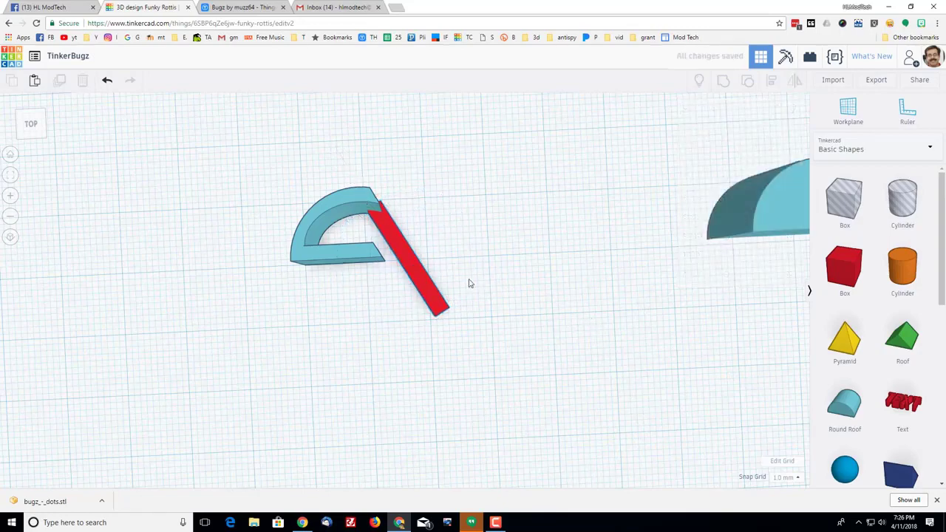
- Nudge the angled bar so that its end meets the cut face of the half-round's curved arm
click(431, 283)
scroll(469, 215, up, 2)
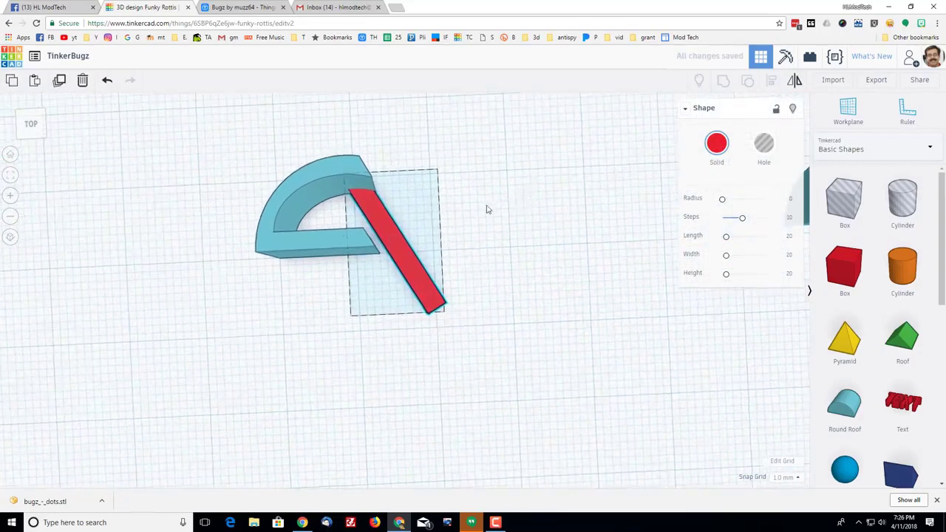
right_drag(470, 216, 641, 482)
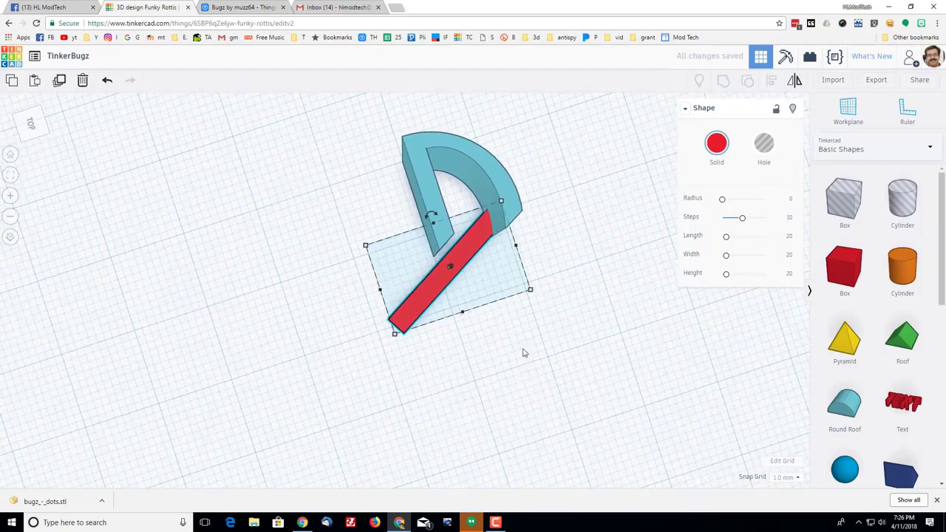
right_drag(547, 349, 347, 338)
click(347, 337)
click(443, 360)
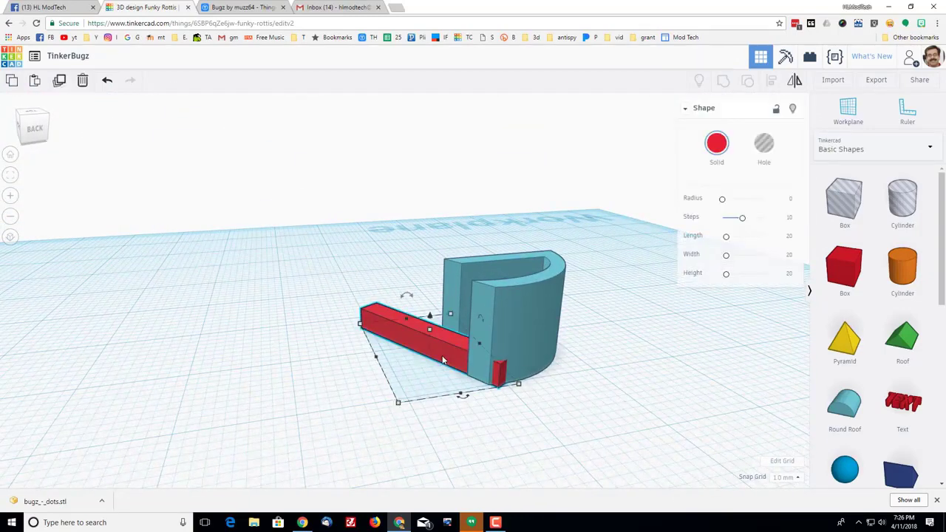
key(Up)
key(Left)
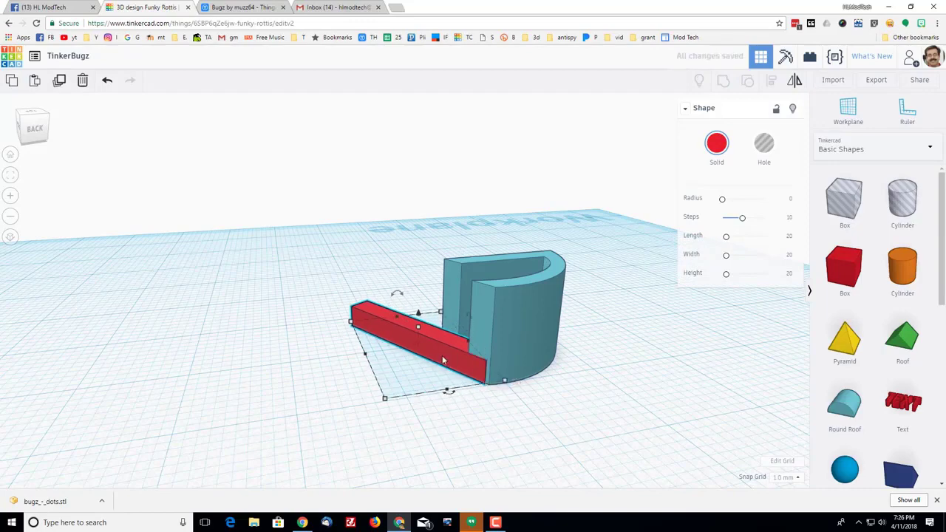
- With the snap grid off, shift the bar slightly into the curved arm's end, and restore the snap grid to 1.0 mm
right_drag(515, 404, 422, 411)
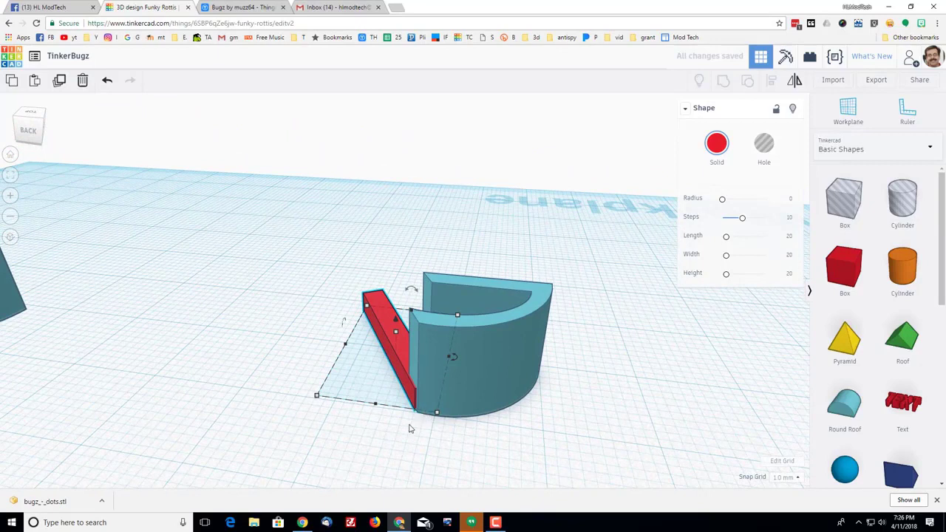
click(787, 478)
click(784, 380)
drag(400, 351, 400, 354)
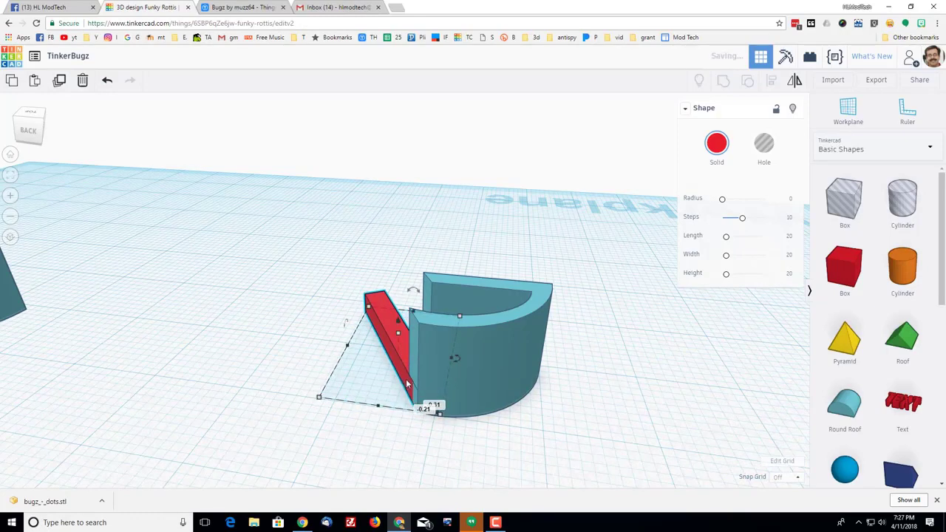
click(782, 478)
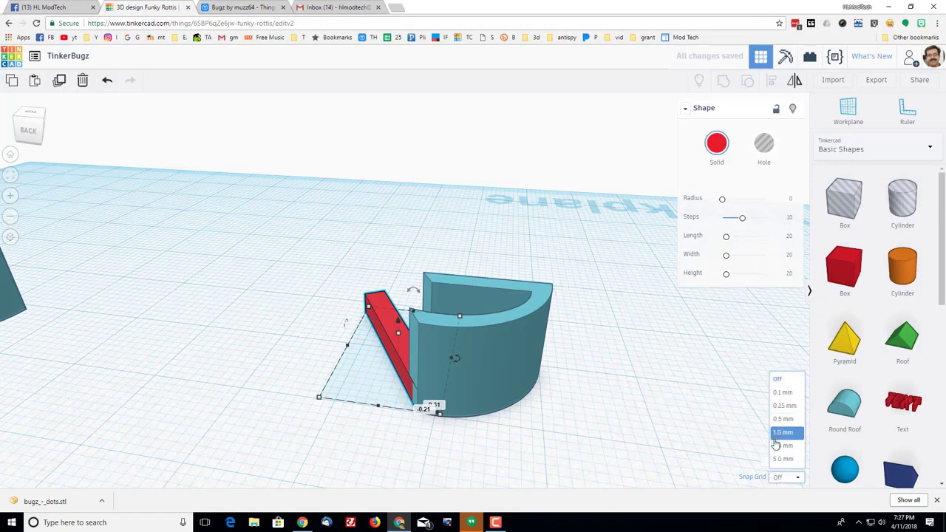
click(780, 433)
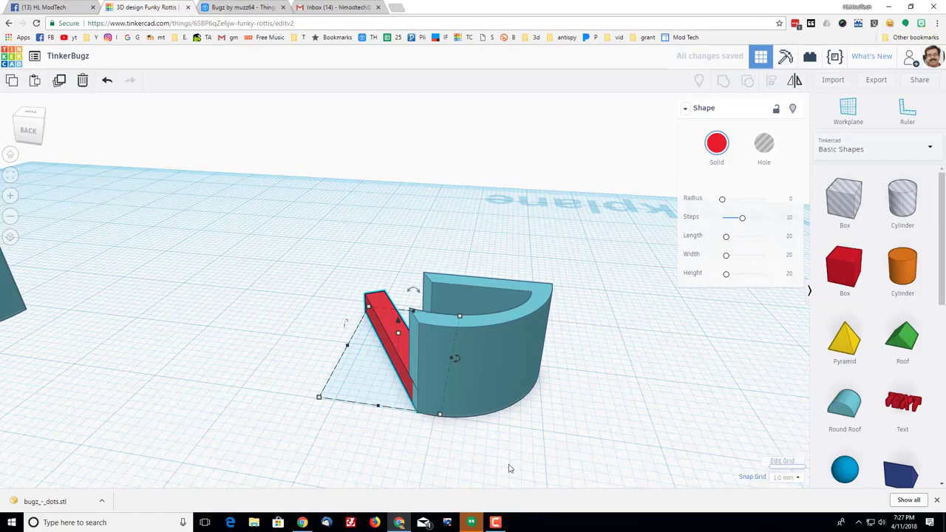
- Duplicate the red bar and raise the copy to the upper end of the half-round
click(397, 351)
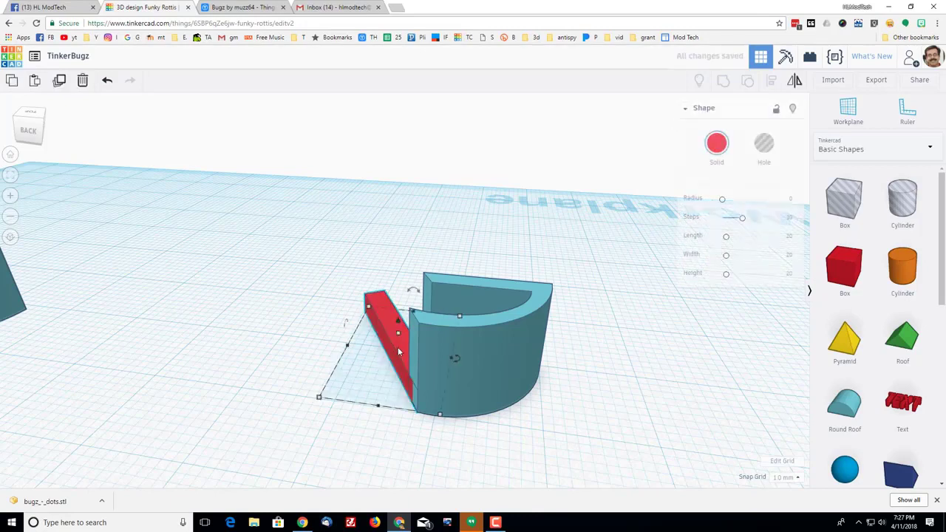
drag(397, 319, 412, 260)
click(332, 461)
- Group the lower red bar with the half-round body
right_drag(332, 460, 329, 397)
drag(329, 398, 566, 359)
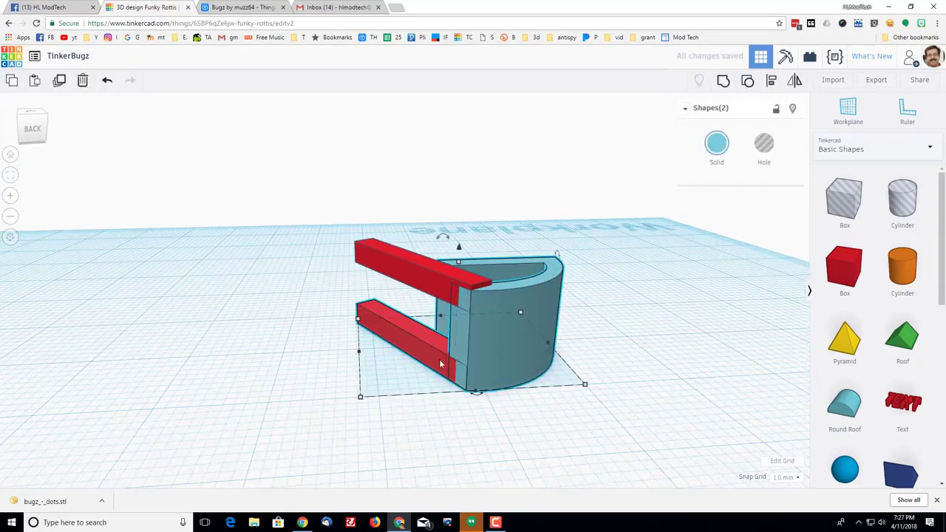
click(723, 81)
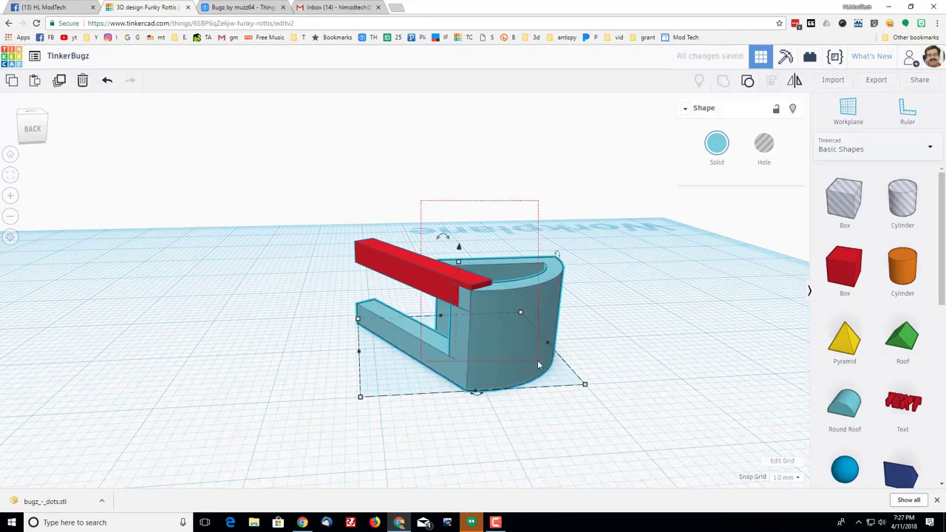
- Align the upper red bar flush with the top of the half-round body and group the two together
key(ctrl+shift+g)
key(l)
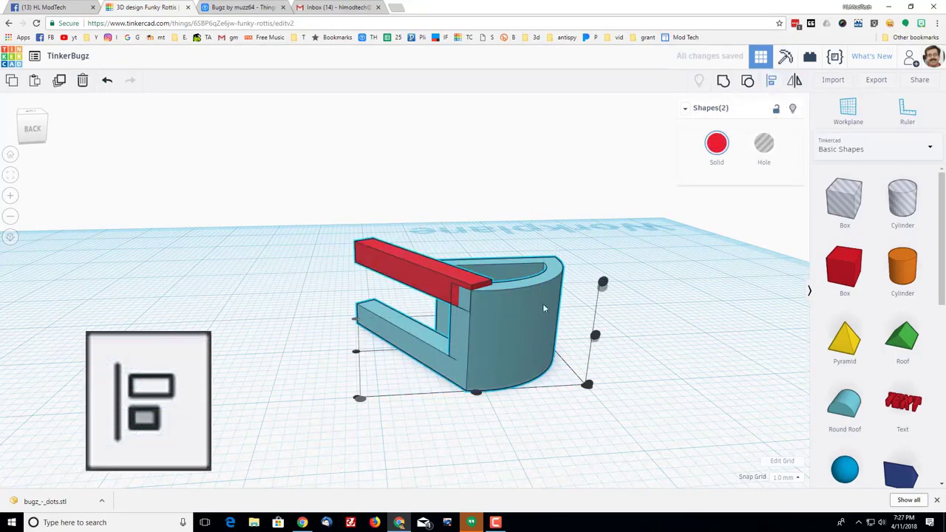
click(603, 282)
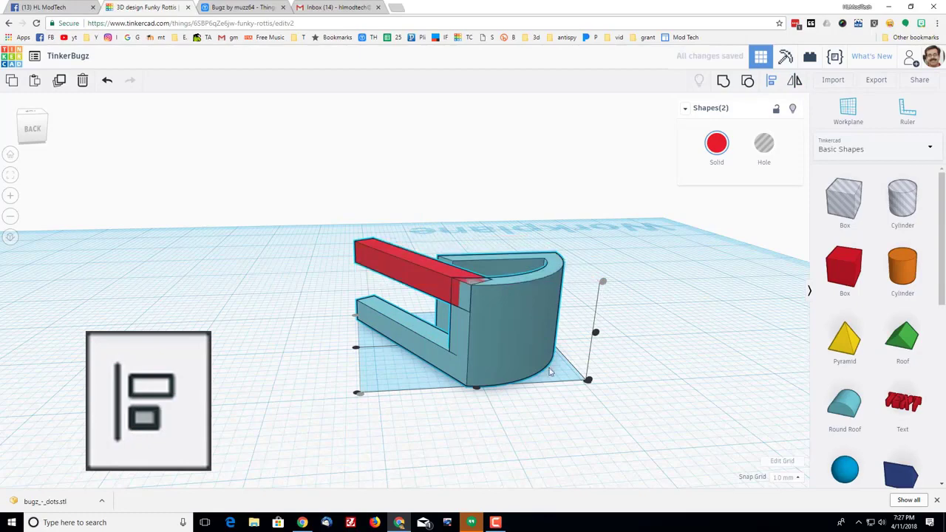
click(522, 403)
right_drag(522, 403, 452, 266)
click(543, 325)
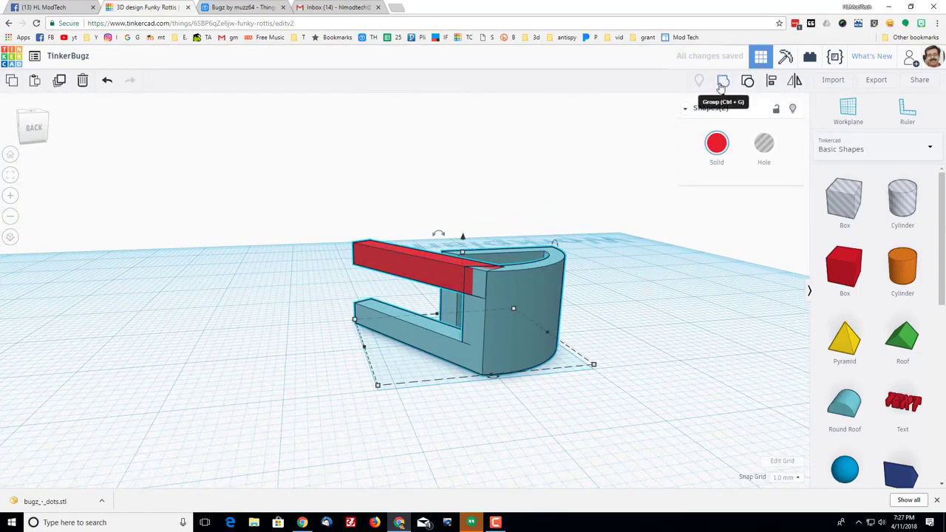
key(ctrl+g)
- Move the spare solid half-round about 36 mm toward the grouped red clip
right_drag(139, 298, 544, 392)
scroll(559, 363, down, 4)
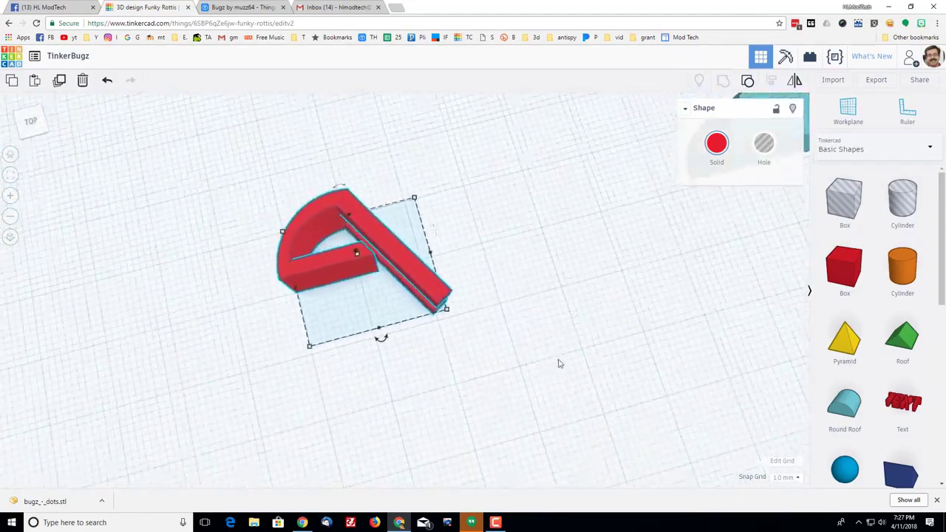
click(661, 283)
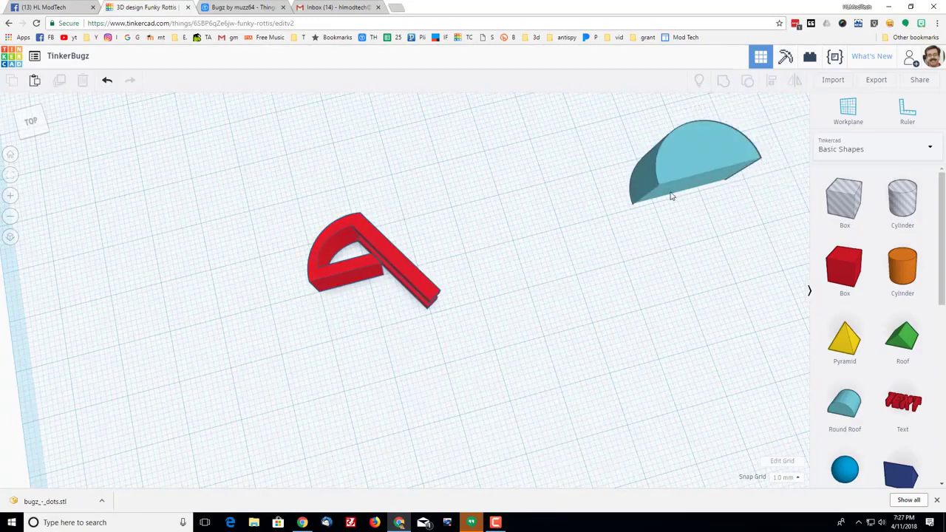
drag(672, 197, 527, 243)
scroll(527, 243, up, 2)
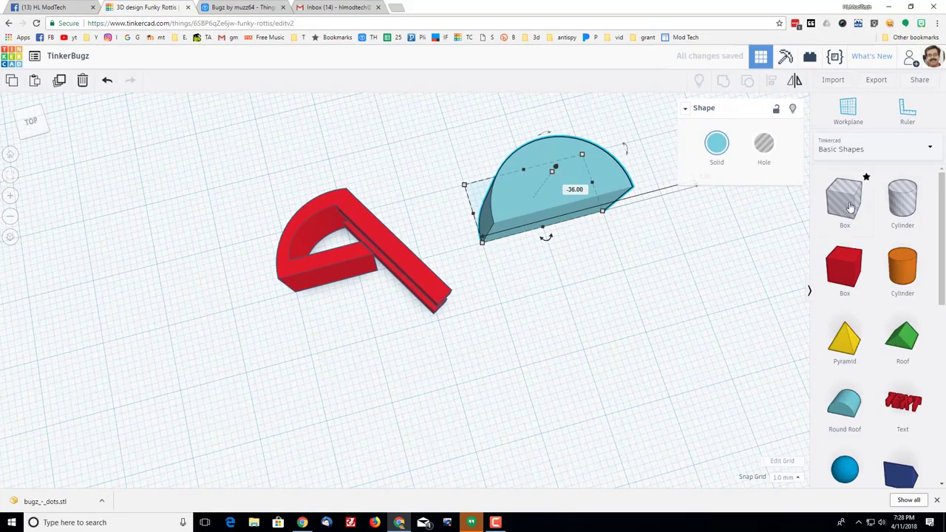
- Place a box hole over the spare half-round and rotate it to roughly match the angle of the clip's long bars
drag(849, 207, 490, 194)
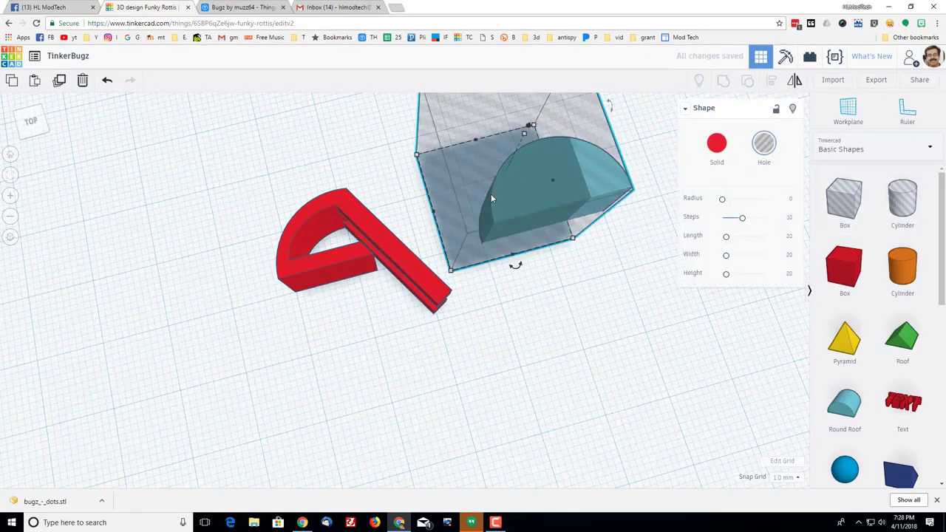
drag(516, 268, 664, 378)
drag(505, 242, 538, 304)
right_drag(599, 368, 479, 499)
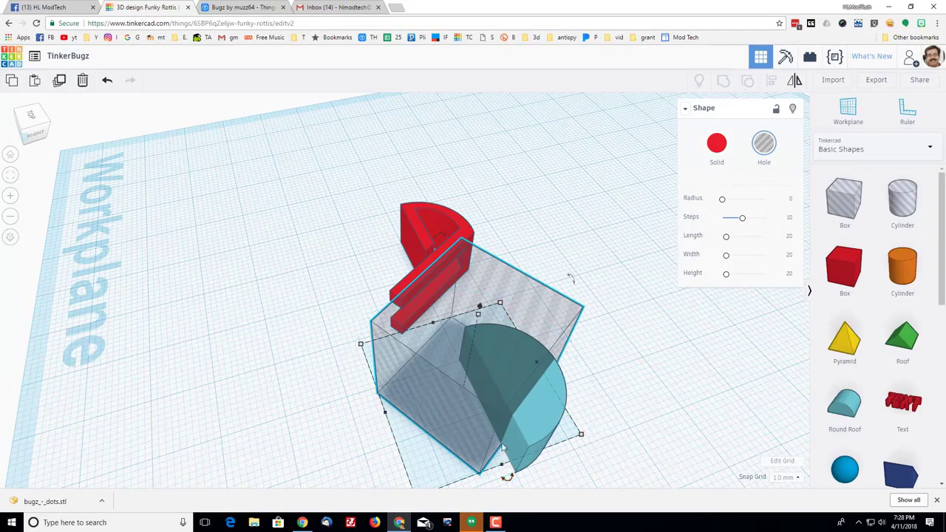
right_drag(503, 447, 543, 272)
click(722, 80)
drag(521, 307, 610, 280)
click(750, 82)
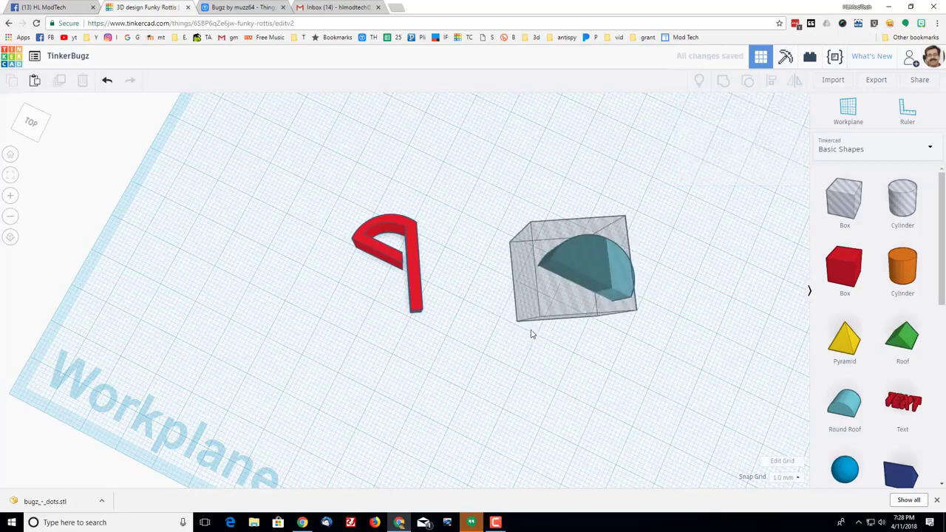
- Nudge the box hole one grid step off the half-round's curved end and group the two to cut the half-round at an angle
click(565, 296)
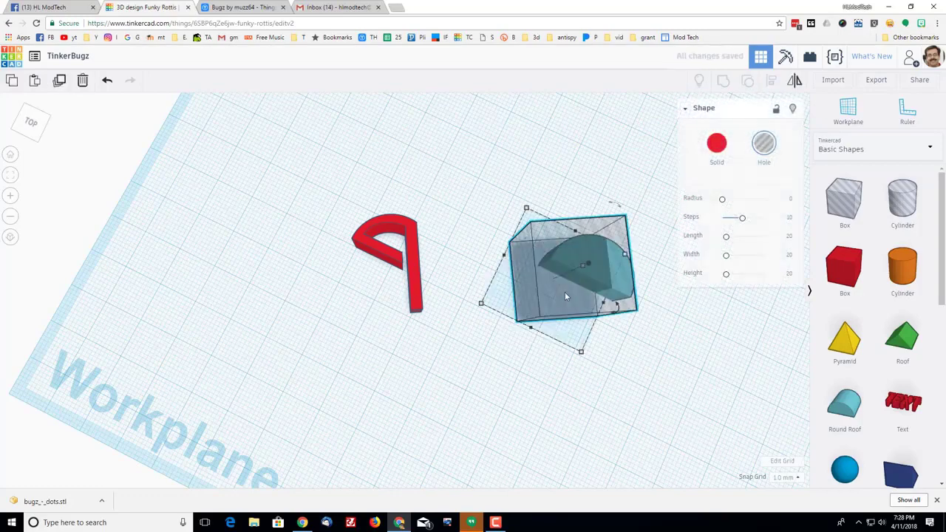
key(Left)
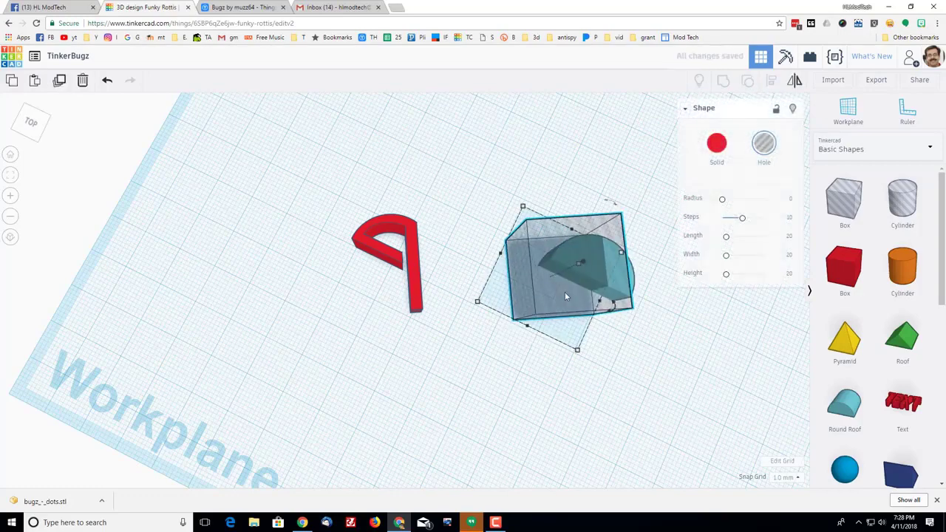
click(551, 190)
drag(559, 172, 635, 303)
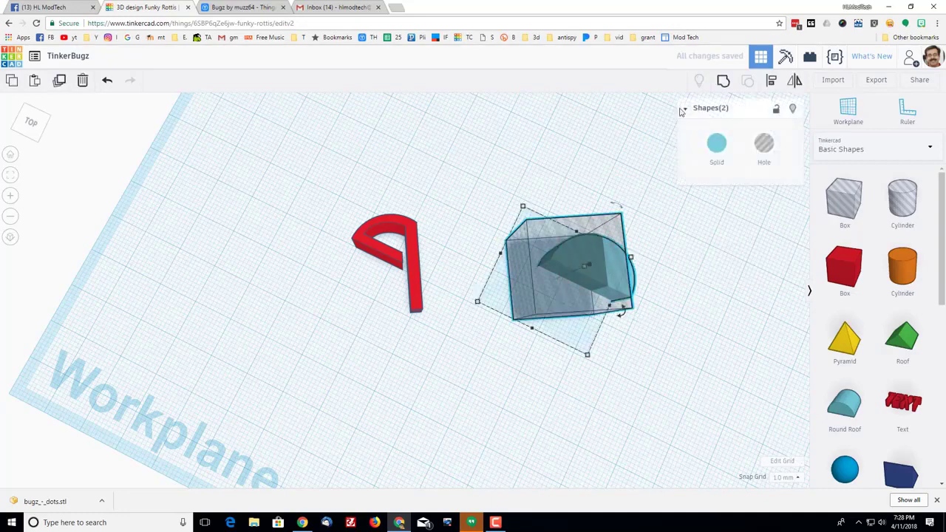
click(722, 80)
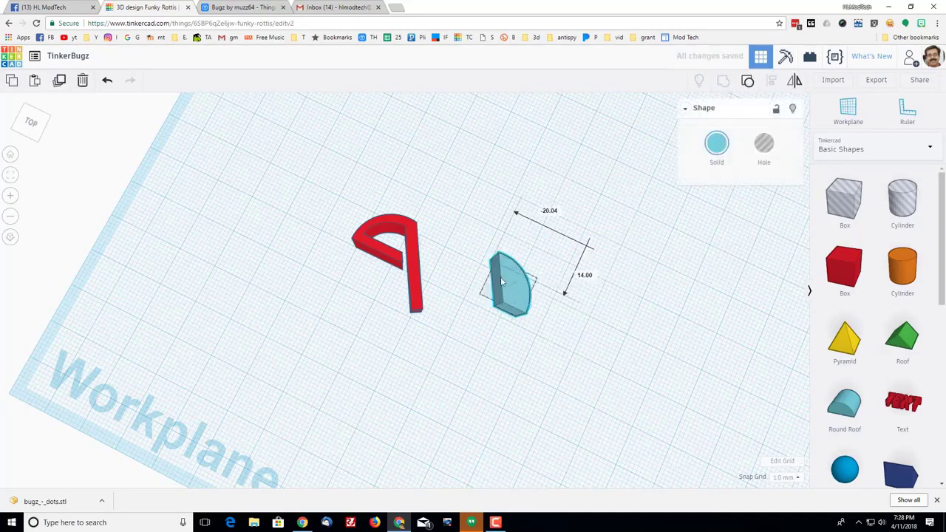
- Move the cut teal wedge beside the clip's angled bars, with its cut face along them
drag(495, 283, 434, 251)
right_drag(481, 306, 417, 287)
click(545, 292)
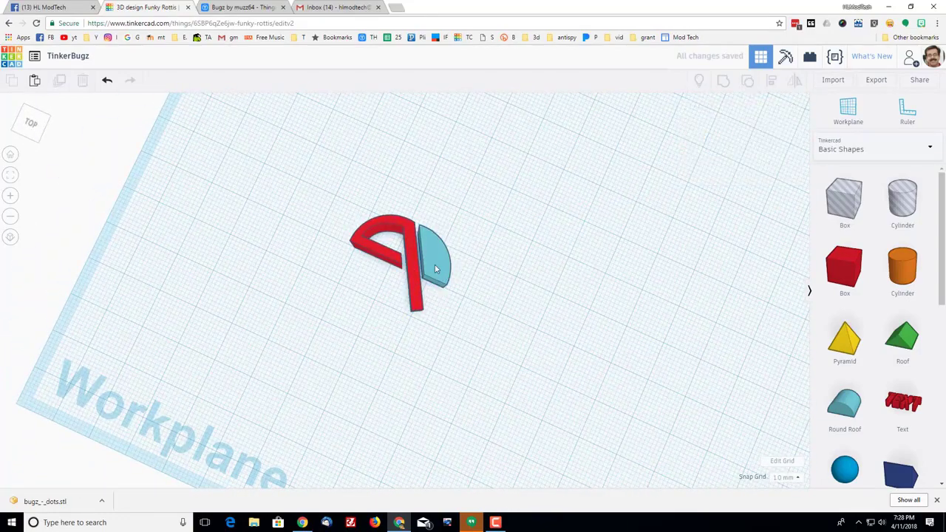
- Trim the teal wedge's lower end with a box hole away from the clip and set the wedge back beside the angled bars
drag(433, 263, 559, 330)
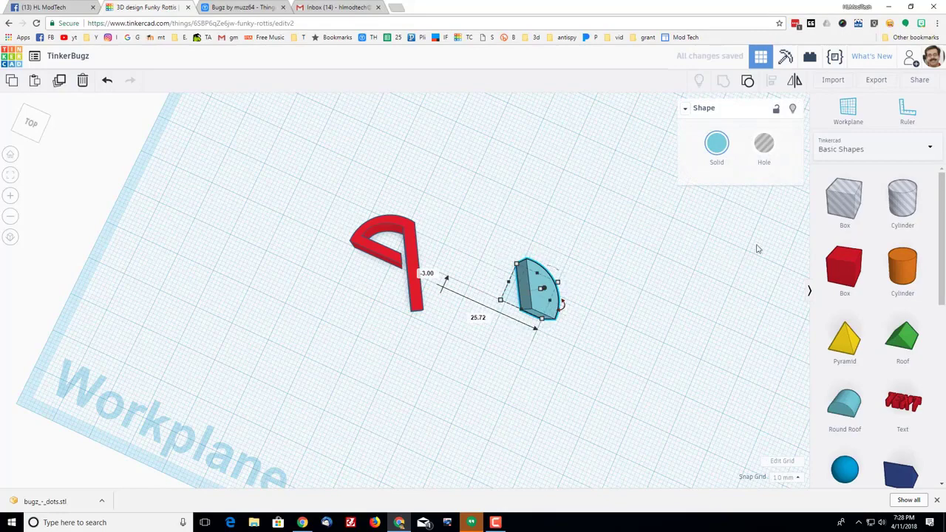
drag(844, 209, 579, 342)
click(487, 298)
click(723, 82)
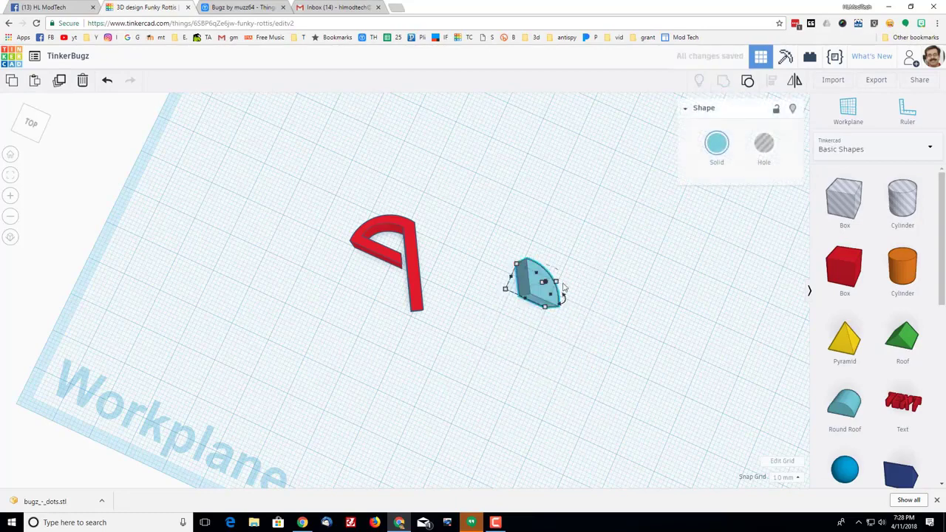
drag(547, 293, 434, 260)
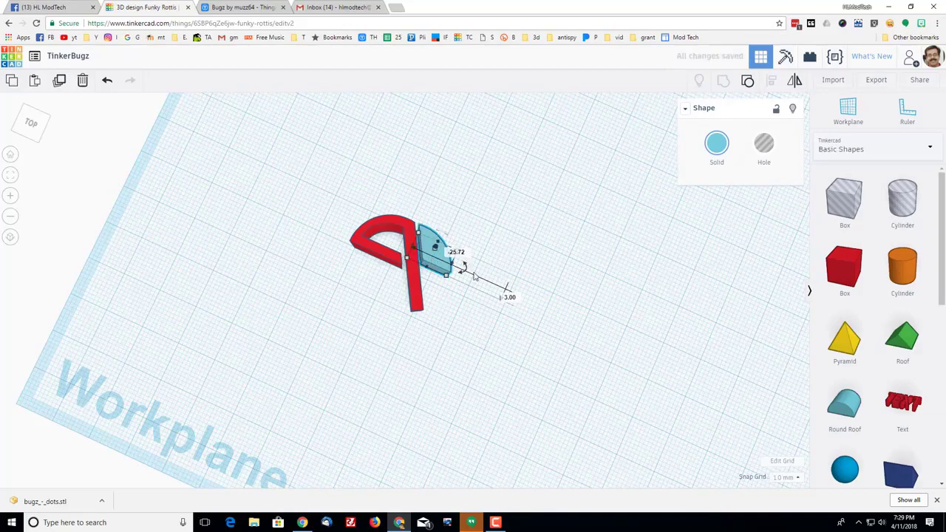
click(472, 330)
- Add a red box next to the clip and set its width and height to 2.5 mm
mouse_move(373, 331)
right_down()
mouse_move(295, 322)
mouse_move(513, 273)
mouse_move(494, 221)
mouse_move(568, 338)
mouse_move(599, 341)
mouse_move(555, 321)
mouse_move(553, 277)
mouse_move(589, 374)
mouse_move(380, 249)
mouse_move(367, 271)
mouse_move(394, 350)
mouse_move(385, 334)
right_up()
scroll(458, 268, up, 2)
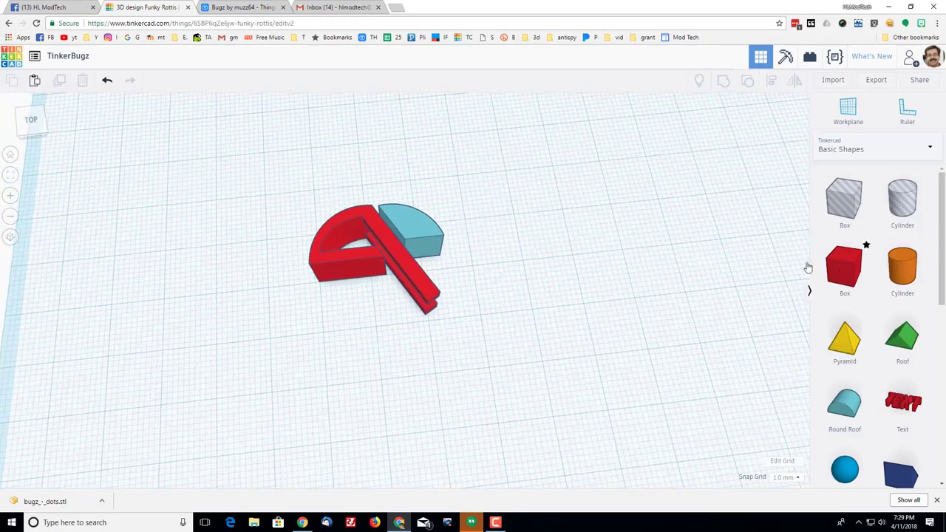
drag(844, 266, 492, 264)
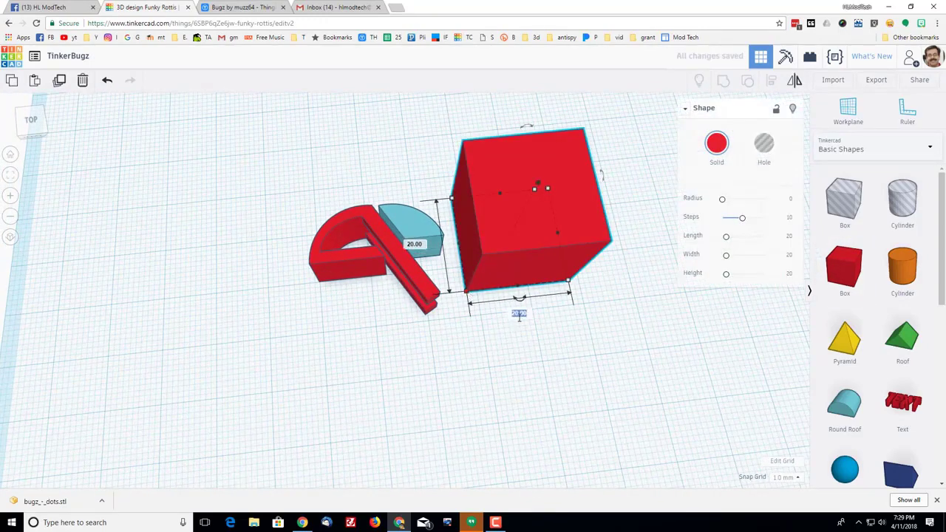
text(.5)
key(Return)
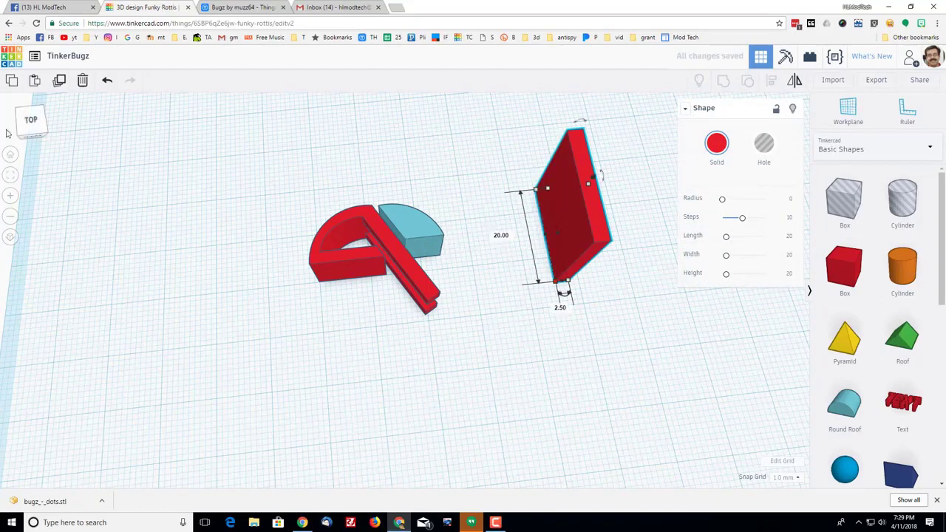
click(35, 132)
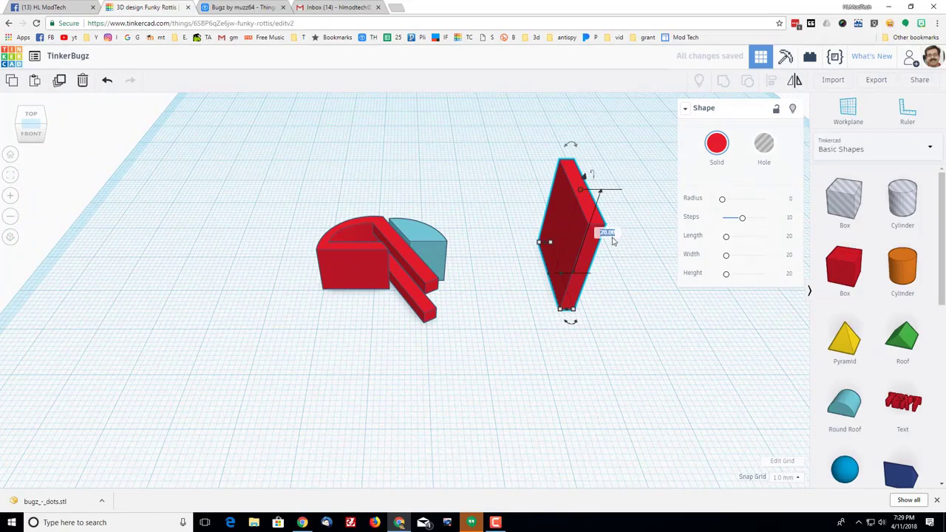
key(Return)
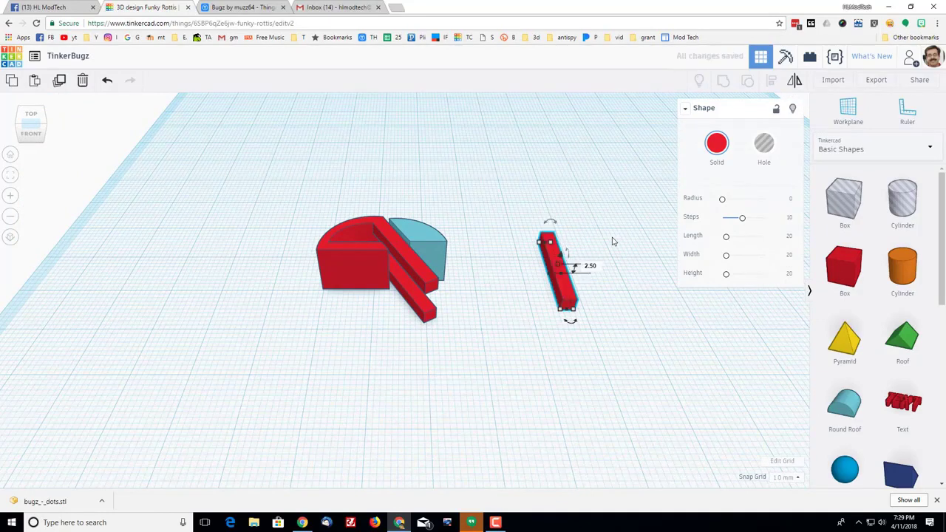
- Rotate the new red bar about 47° and move it across the clip's flat arm, raised off the workplane
drag(573, 323, 479, 352)
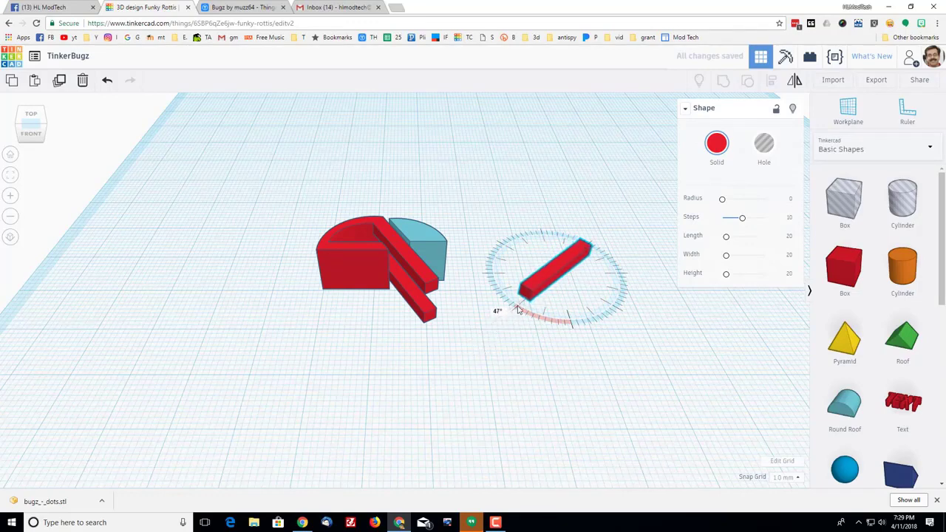
drag(526, 297, 341, 314)
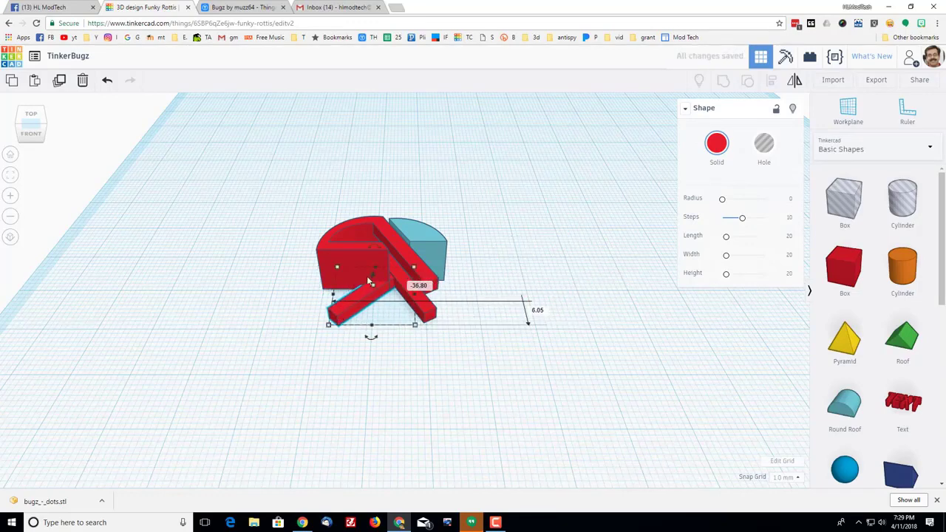
drag(371, 281, 374, 259)
click(248, 255)
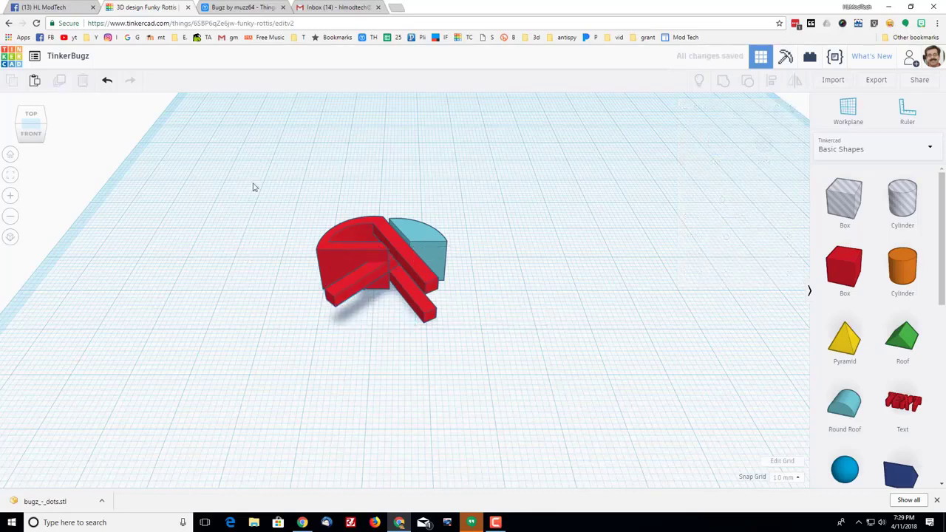
- Select the clip, wedge and new bar and align their heights to the middle
drag(251, 188, 484, 383)
click(771, 80)
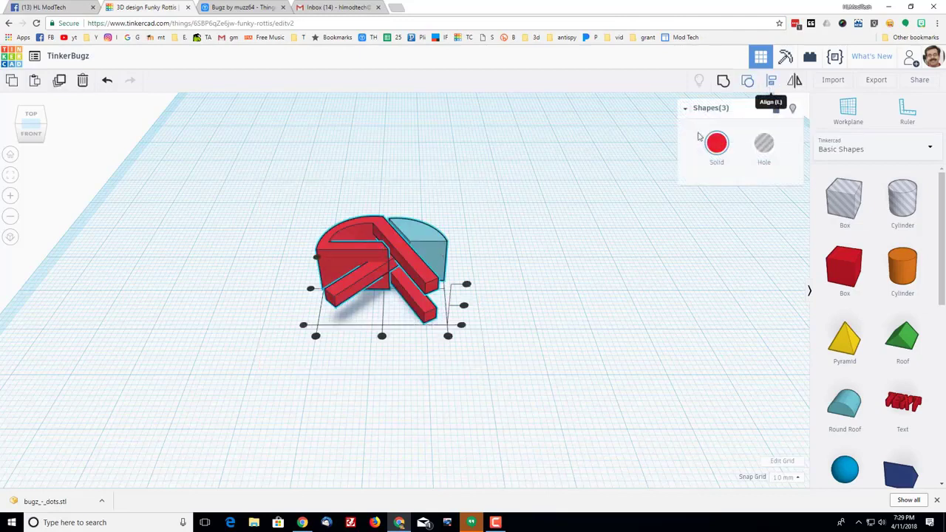
click(464, 306)
- Group the clip, the wedge and the middle bar into one shape
right_drag(519, 327, 392, 298)
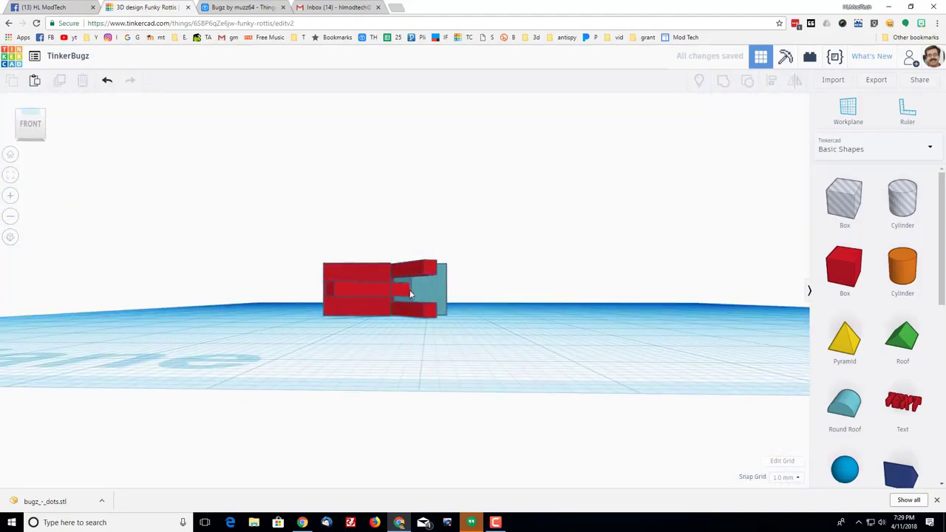
right_drag(515, 323, 360, 260)
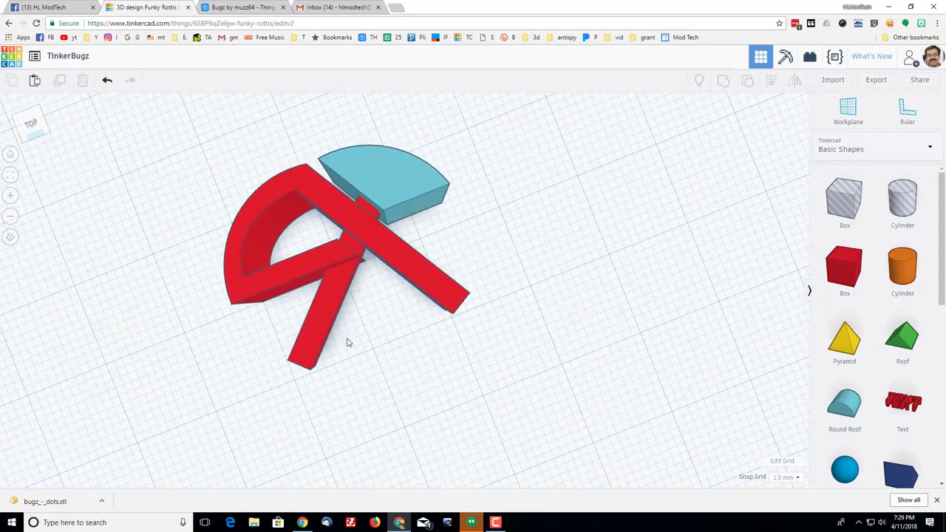
right_drag(347, 342, 397, 265)
right_drag(346, 323, 596, 242)
drag(236, 145, 514, 303)
click(723, 81)
- Set the workplane on the clip's flat front face and place a box hole on it, enlarged to 44 by 25 mm
right_drag(569, 229, 541, 310)
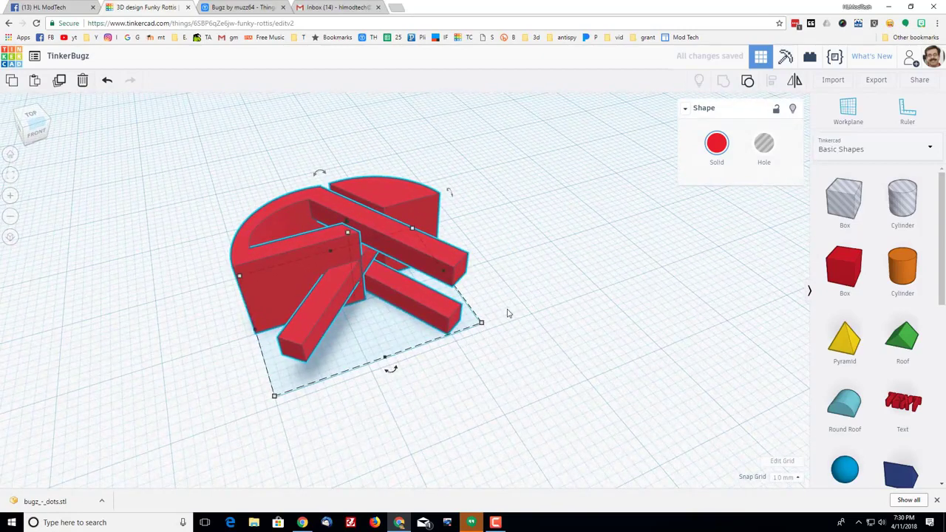
key(w)
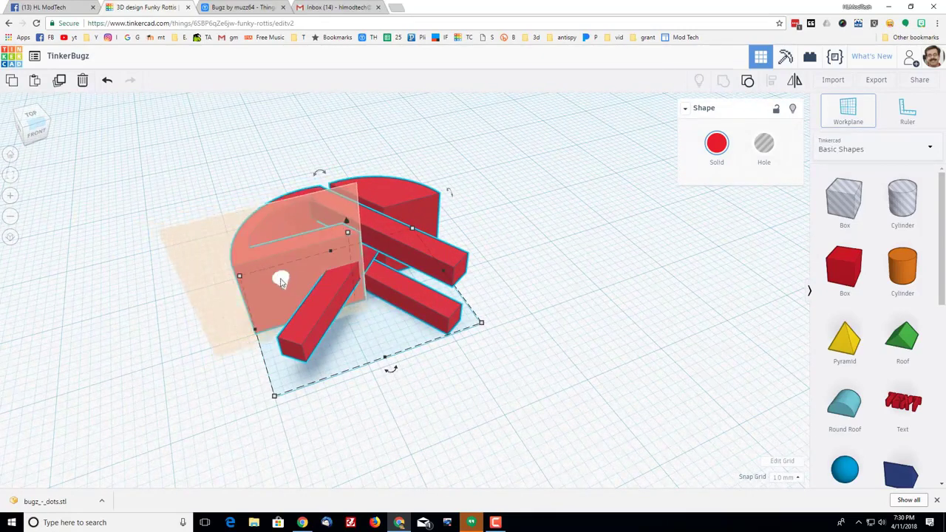
click(279, 282)
click(844, 198)
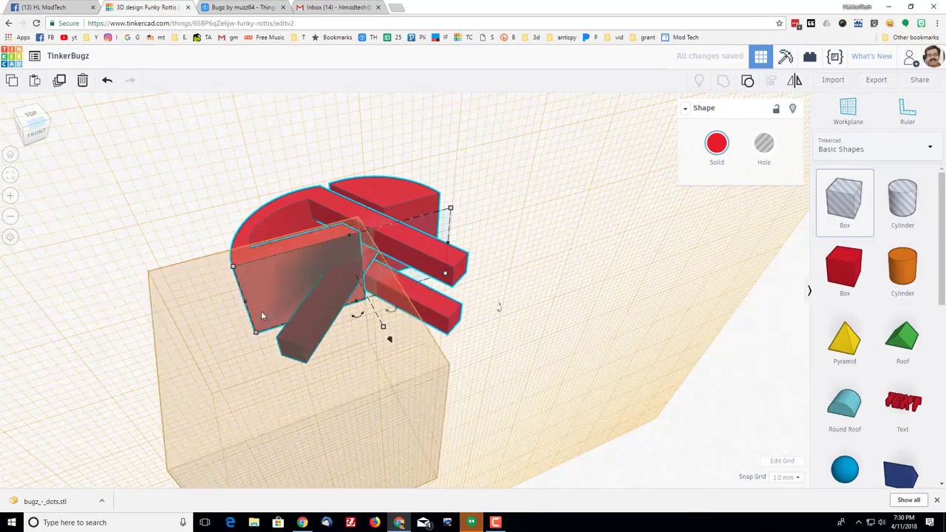
click(289, 291)
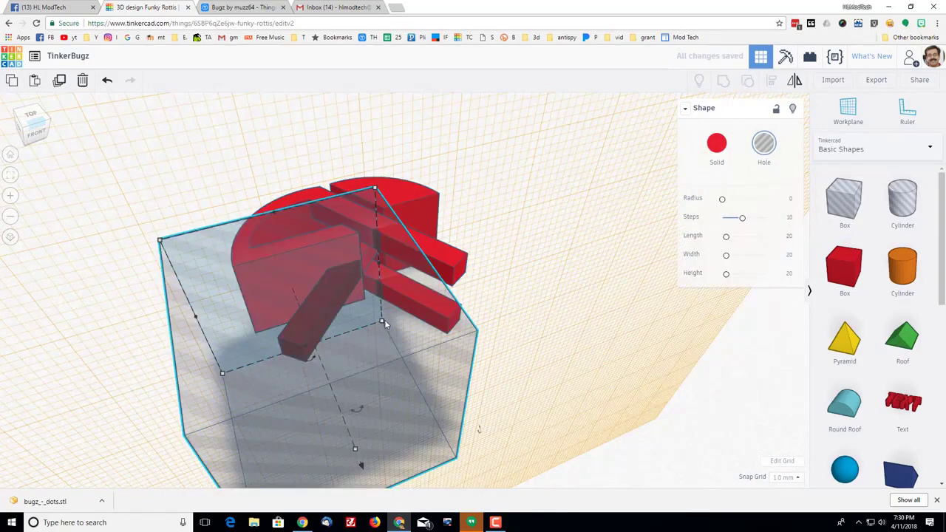
drag(382, 323, 480, 306)
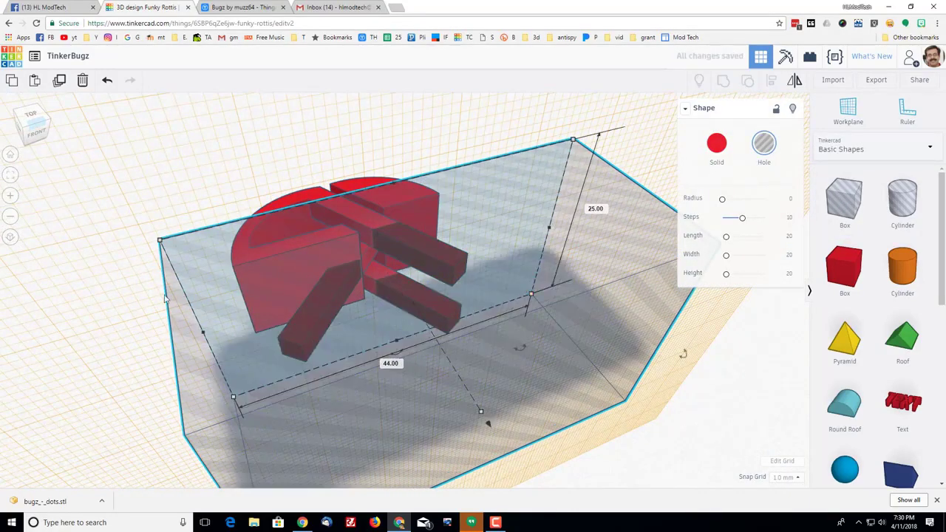
- Group the large box hole with the clip to cut off the bar ends protruding past the flat face
right_drag(104, 353, 436, 380)
shift+click(438, 391)
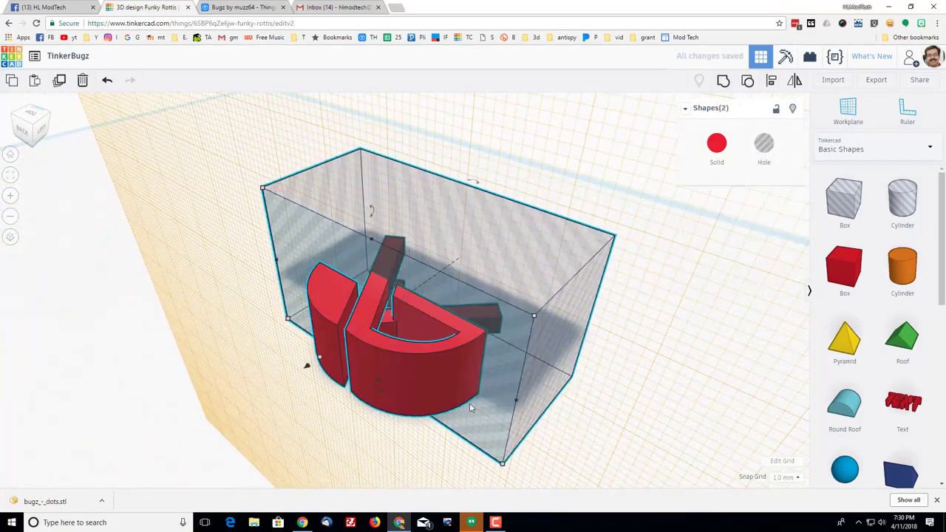
click(722, 80)
right_drag(487, 300, 144, 274)
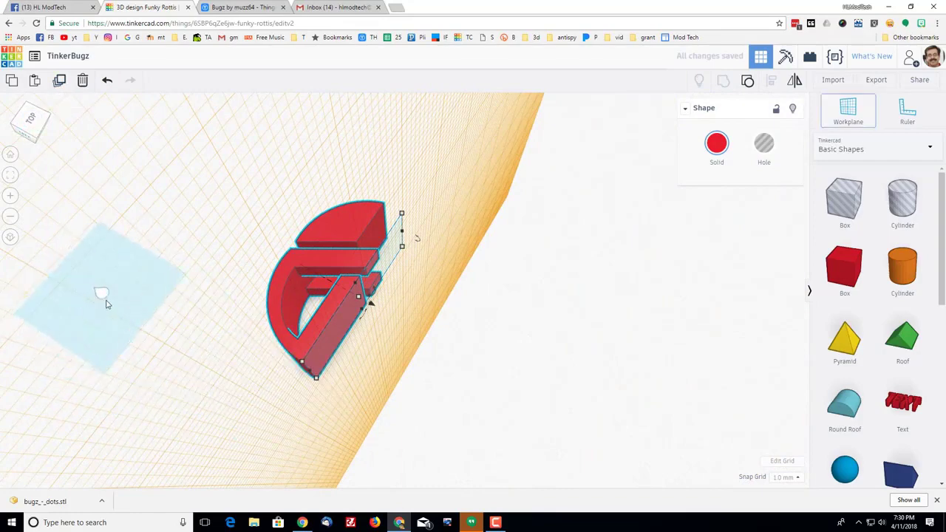
- Return the workplane to the ground plane
right_drag(108, 317, 195, 296)
right_drag(487, 194, 249, 96)
right_drag(241, 215, 458, 300)
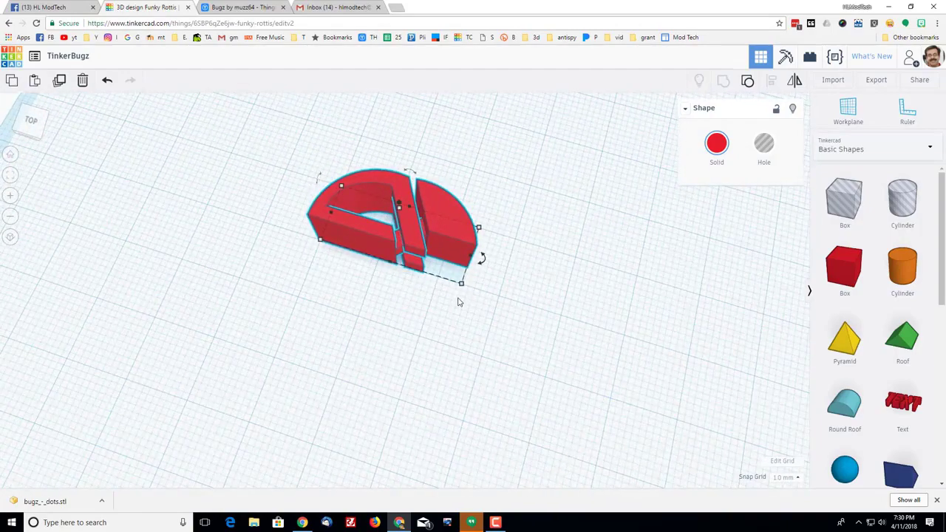
right_drag(369, 308, 308, 289)
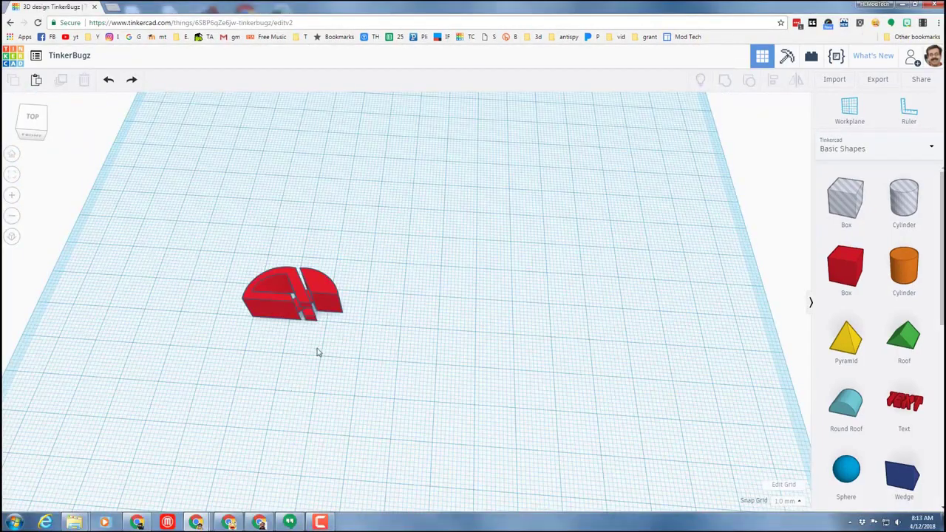
right_drag(318, 351, 280, 300)
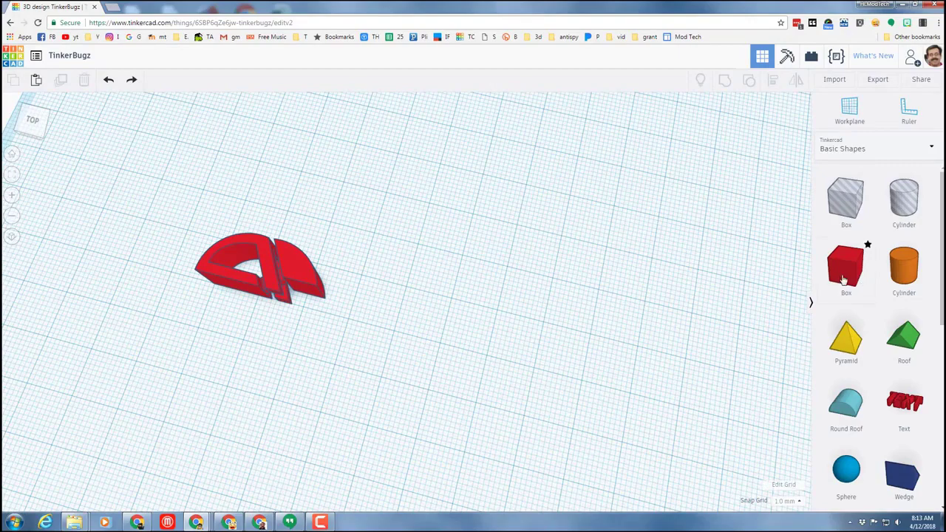
- Place a solid box beside the clip and set its depth to 1 mm and its height to 10 mm
drag(844, 280, 406, 347)
mouse_move(396, 344)
click(374, 288)
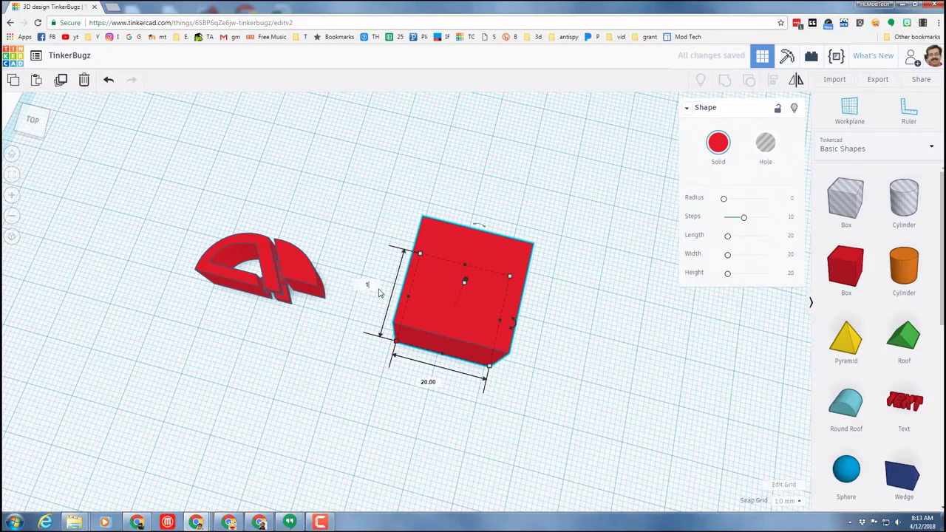
text(1)
key(Return)
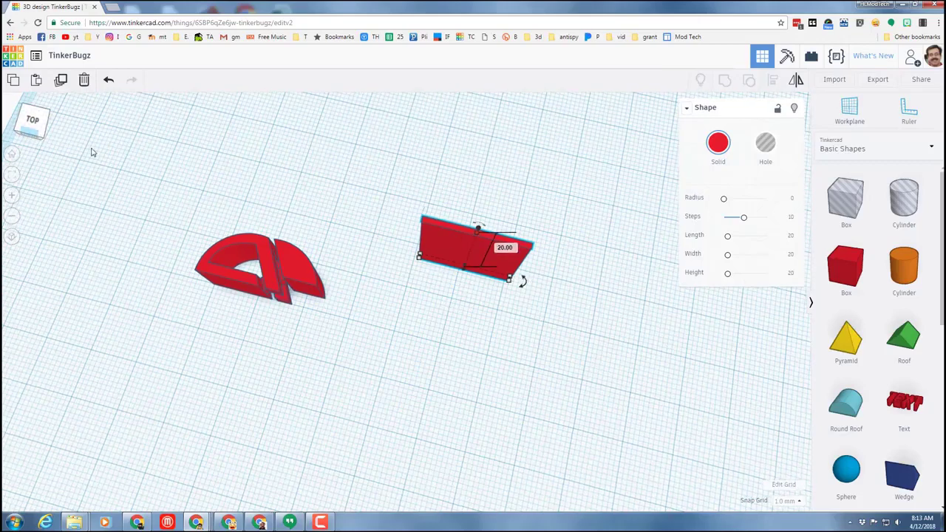
right_drag(95, 153, 378, 193)
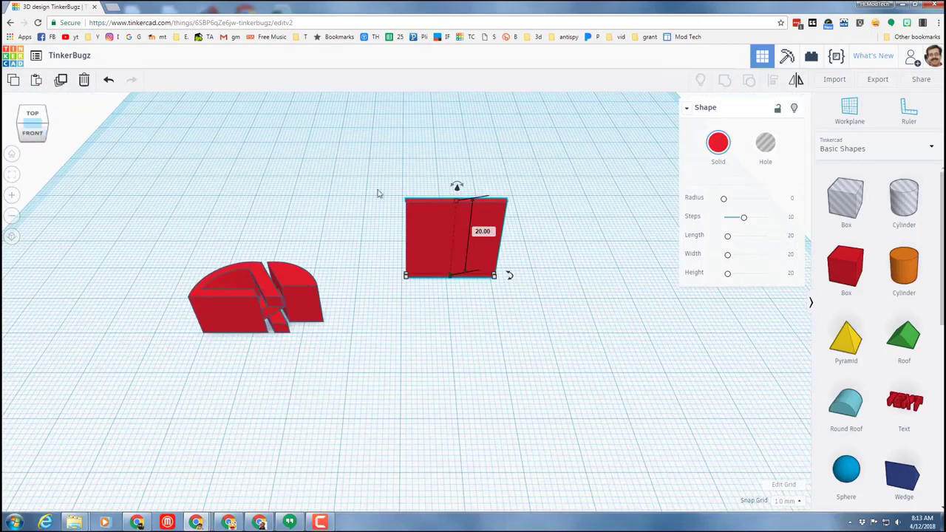
click(484, 231)
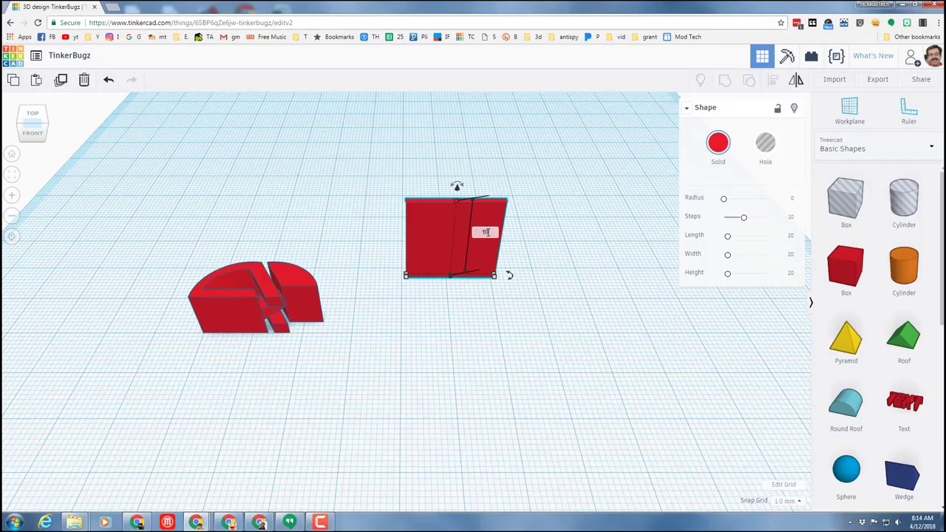
key(Return)
- Move the thin box over the bar ends at the clip's flat side and align the front faces of both shapes
drag(443, 262, 308, 321)
key(Up)
key(Up)
key(Up)
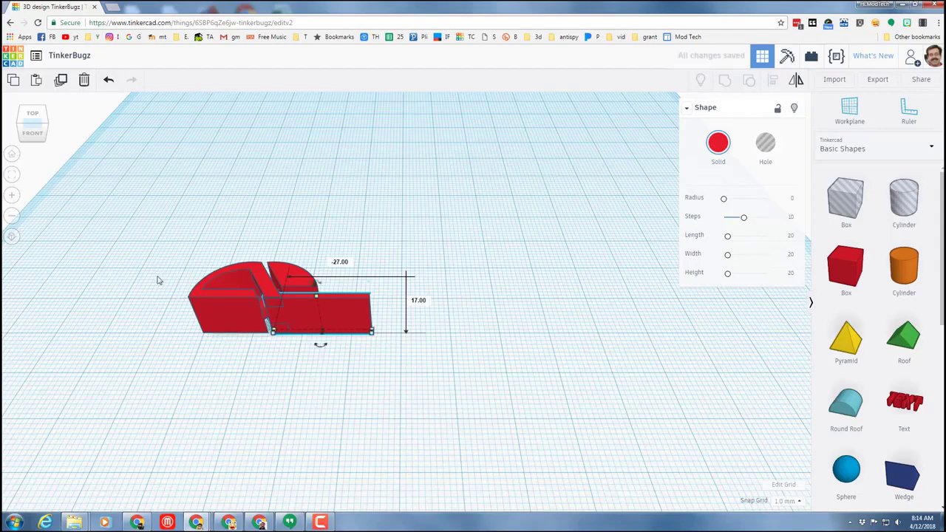
drag(155, 267, 322, 340)
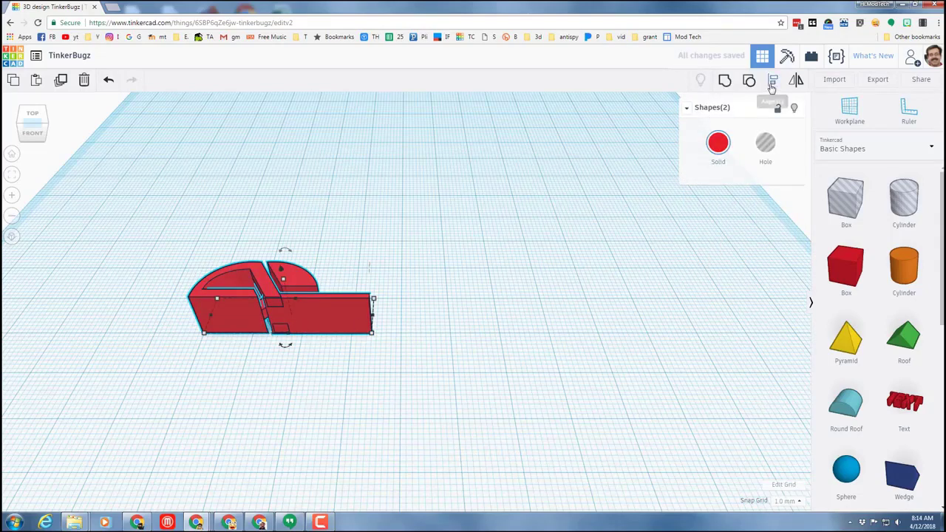
click(772, 81)
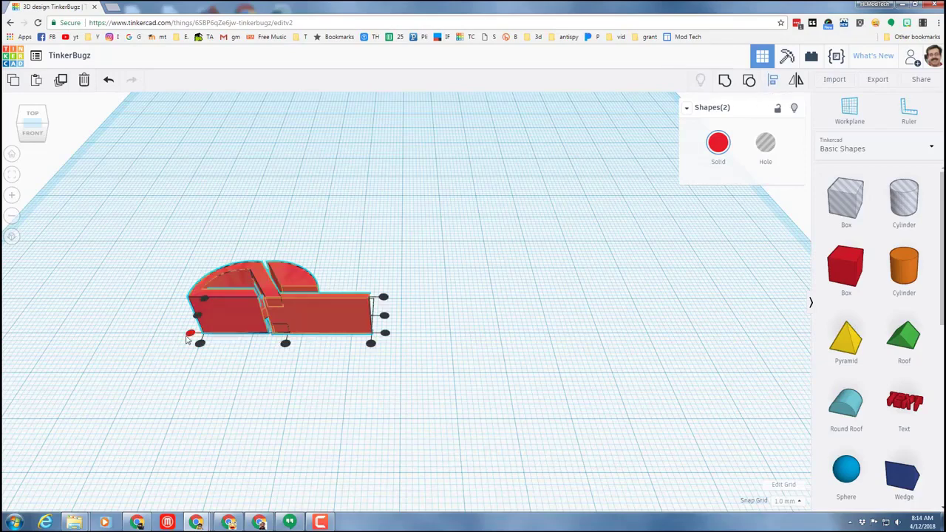
click(188, 335)
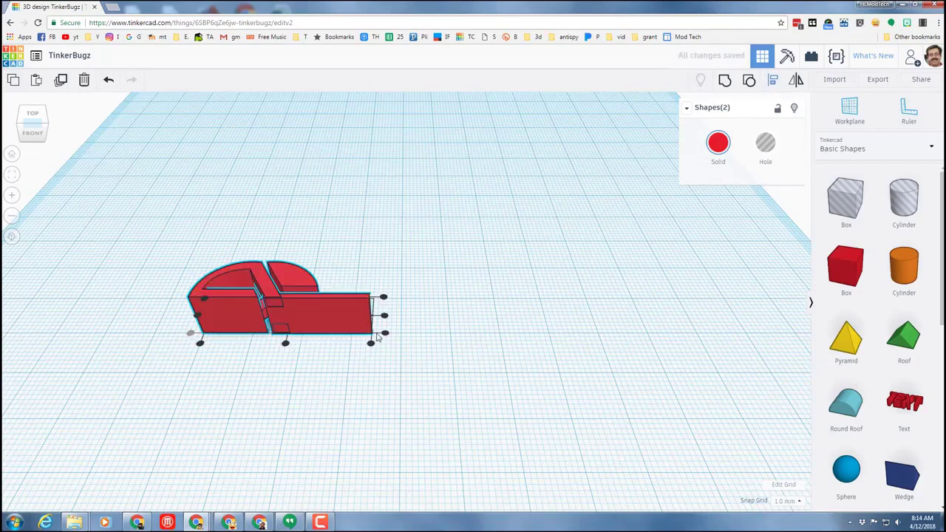
key(Escape)
- Turn off the snap grid and pull in the thin box's edge to line up with the outer edge of the bar ends
click(788, 501)
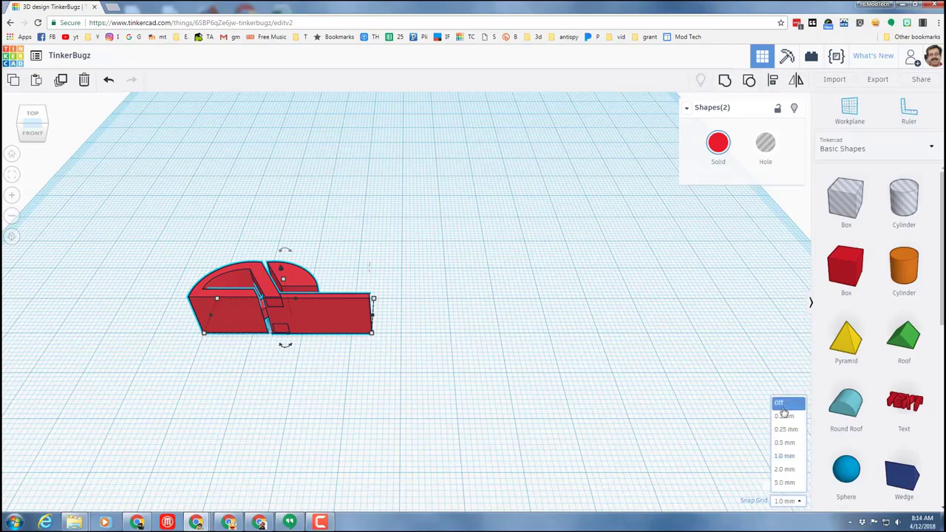
click(779, 402)
click(13, 175)
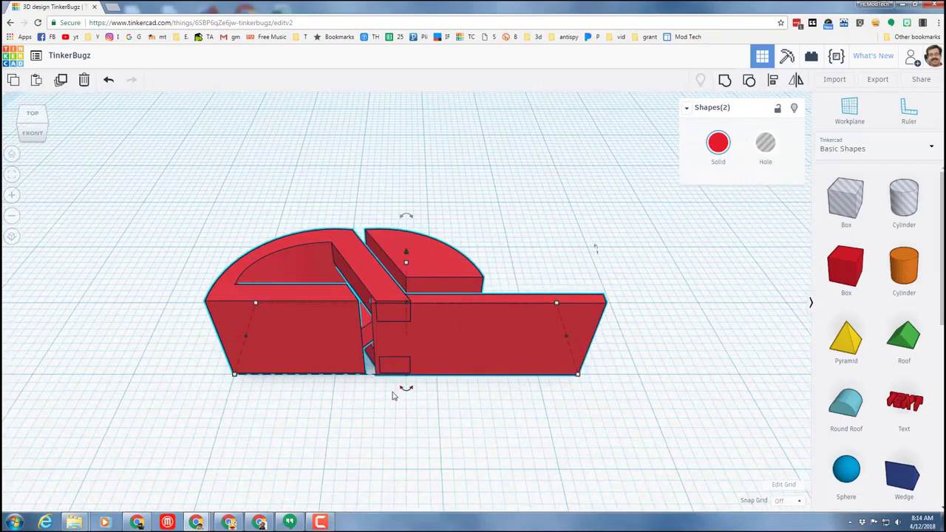
click(525, 357)
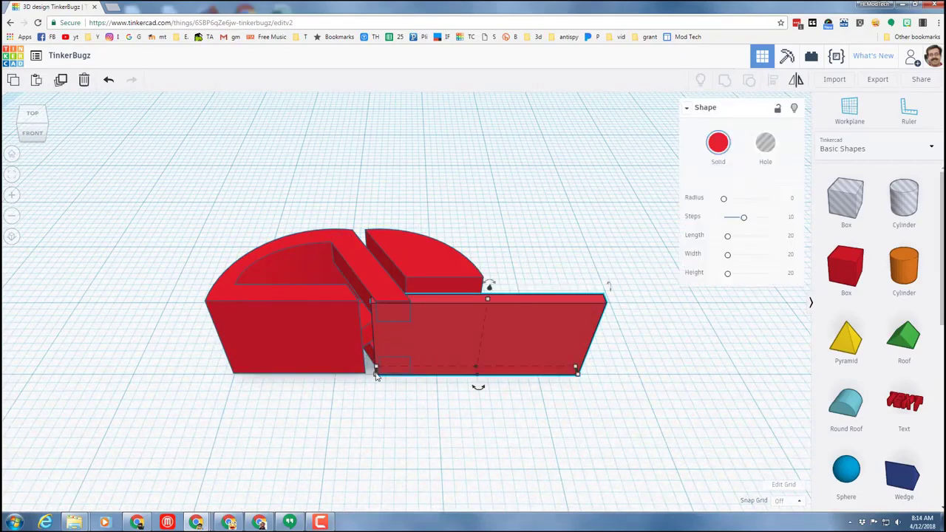
mouse_move(376, 375)
mouse_down()
mouse_move(394, 373)
mouse_move(381, 371)
mouse_up()
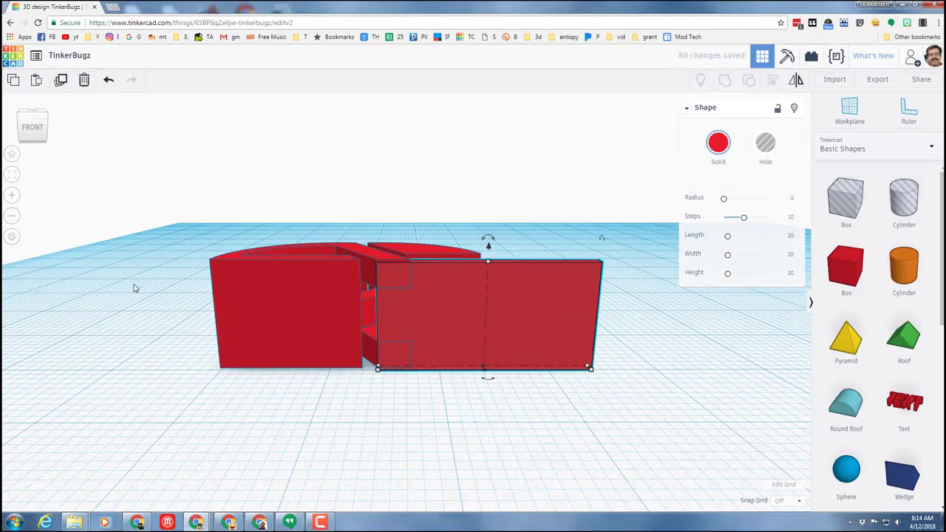
- Select the clip and the thin box and align them vertically to the middle
drag(130, 278, 455, 417)
click(771, 80)
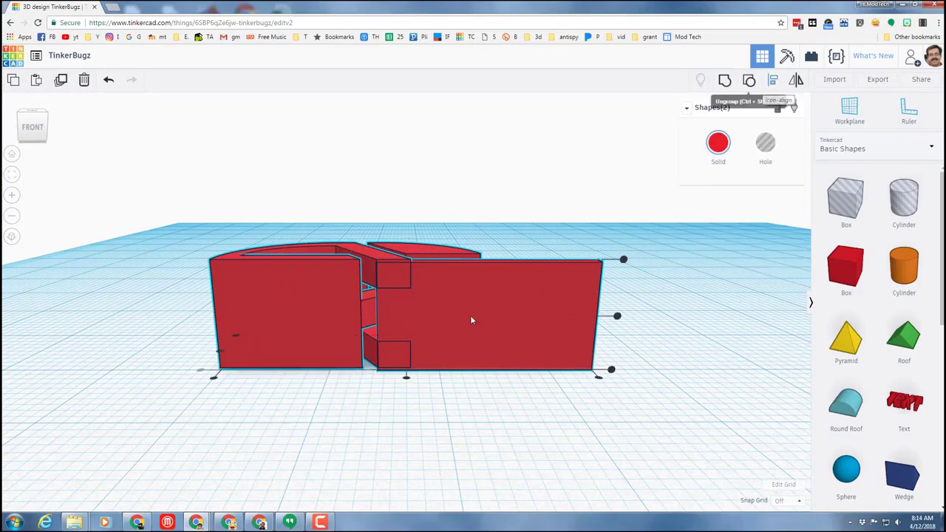
click(616, 316)
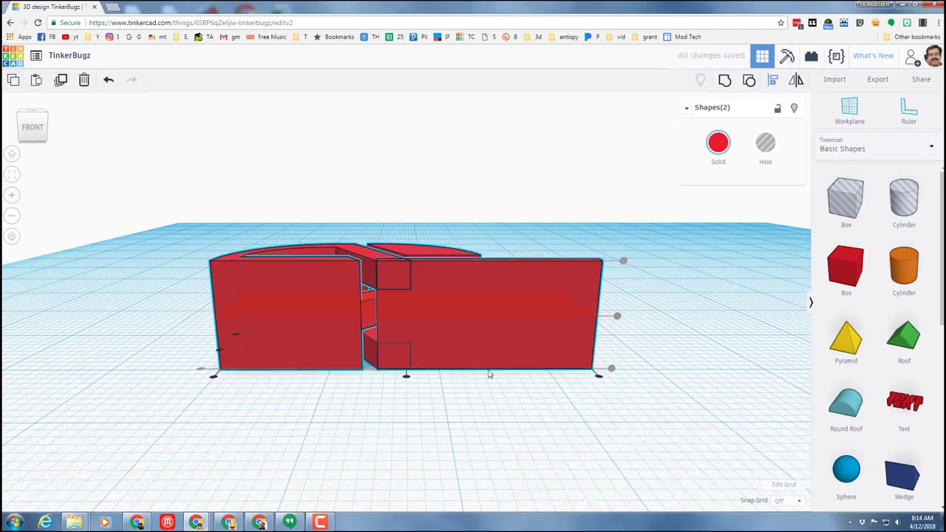
click(405, 399)
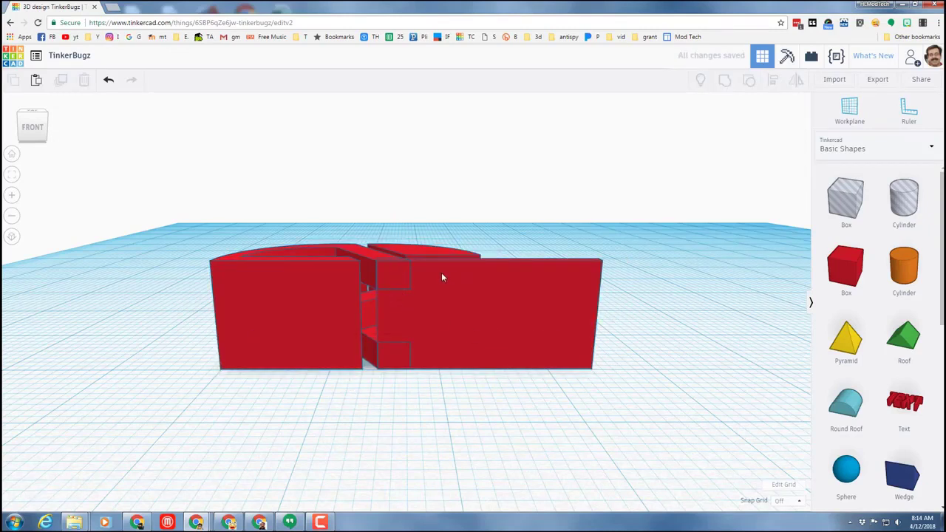
- Shorten the thin box from its free end to about 9.65 mm wide
click(31, 116)
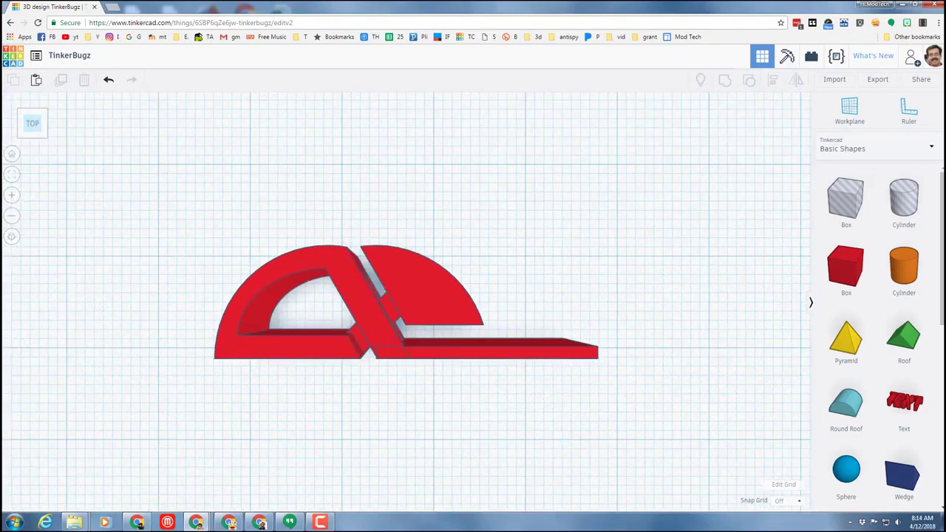
click(29, 136)
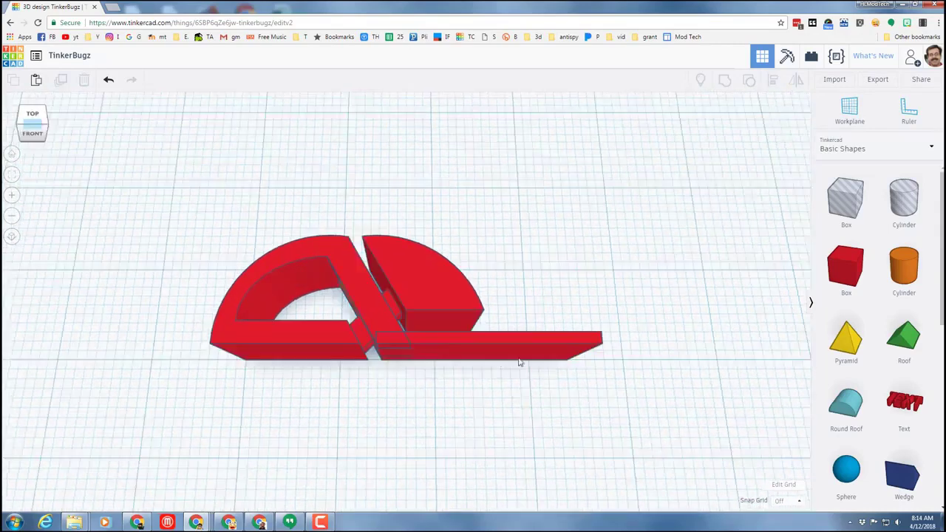
click(561, 370)
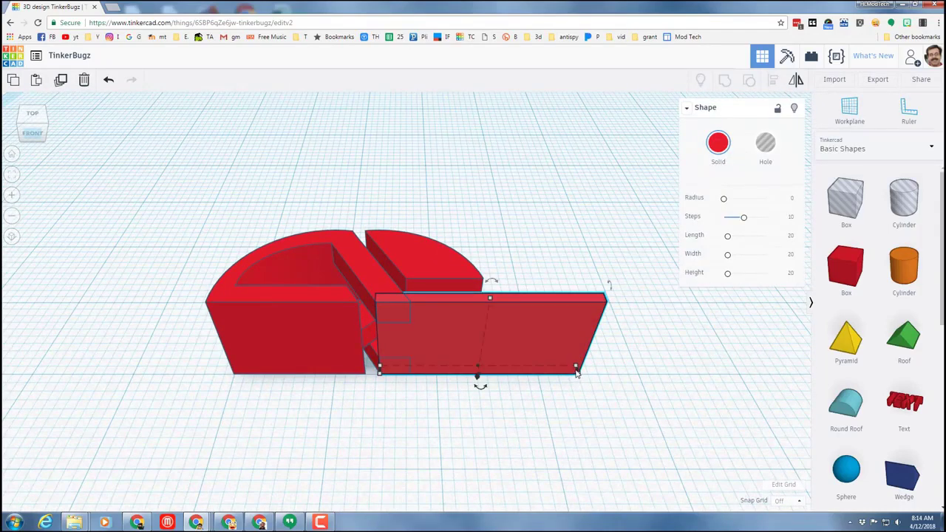
drag(576, 366, 477, 365)
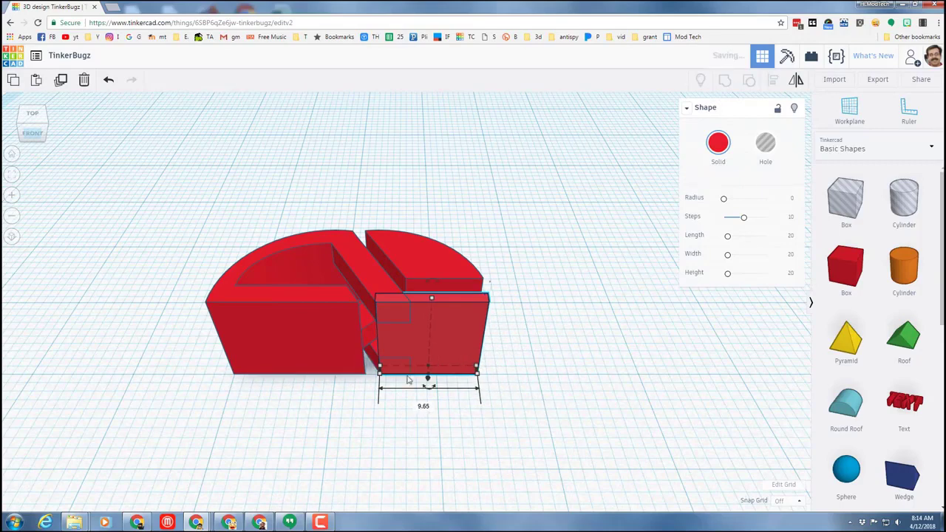
- Select the clip and the thin box together and group them into one shape
click(142, 211)
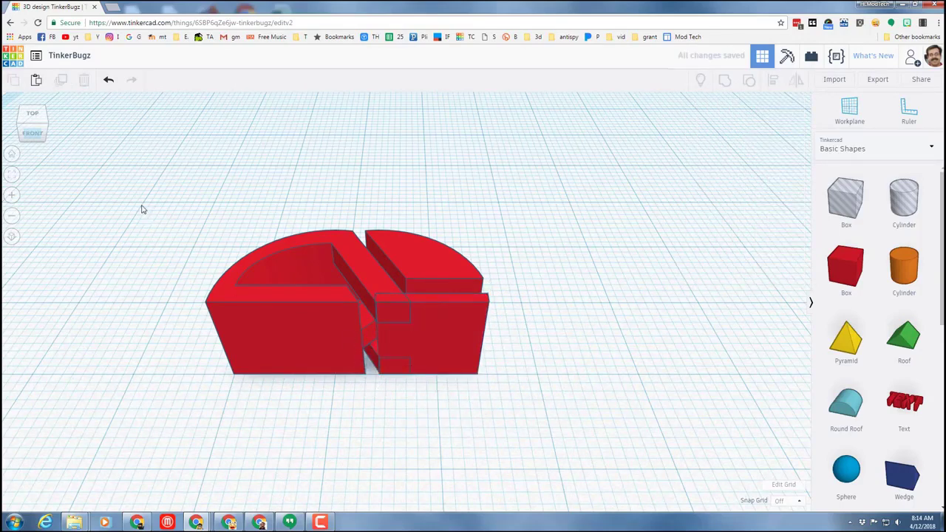
drag(123, 209, 486, 347)
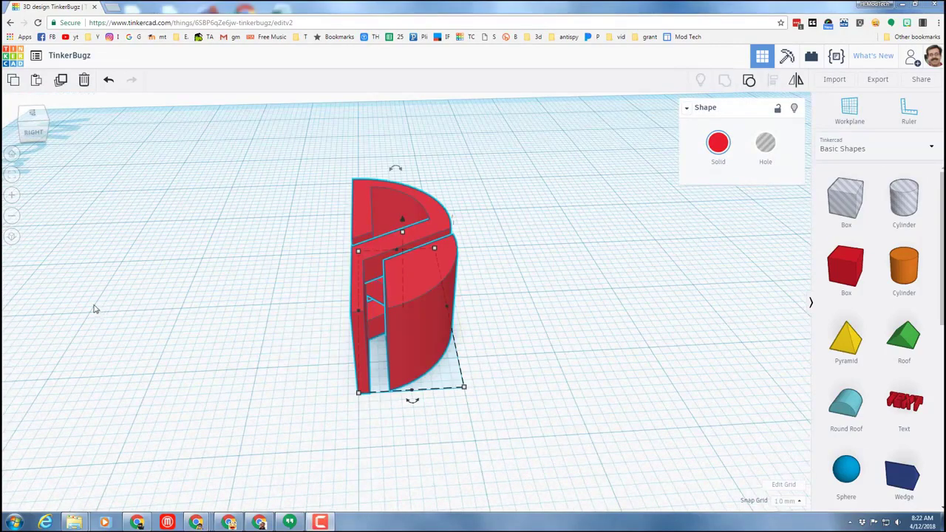
- Set the workplane on the inner face of the clip's thin front wall and place a roof shape on it
right_drag(184, 310, 344, 286)
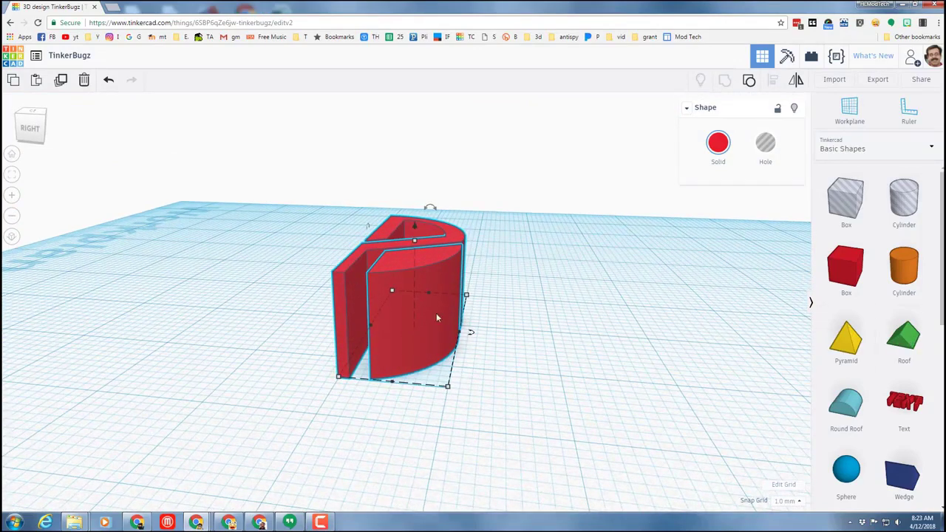
key(w)
click(352, 296)
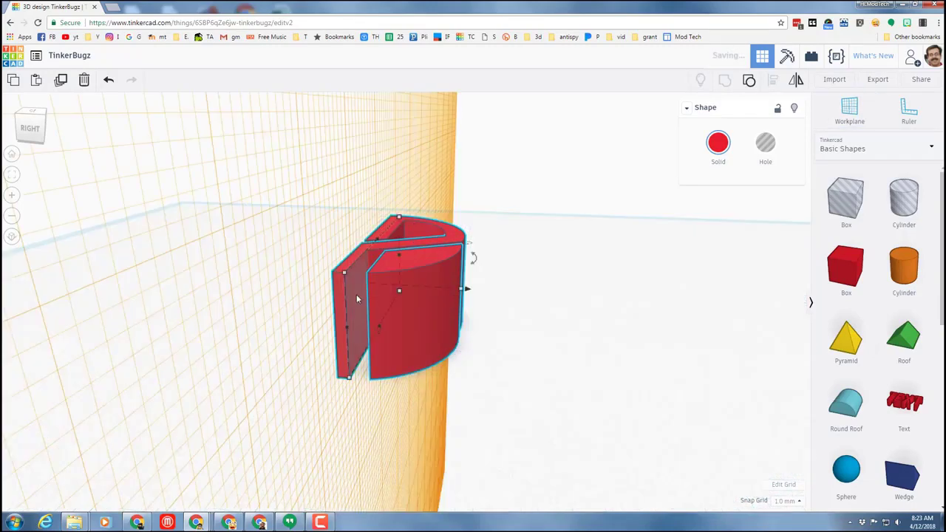
click(890, 347)
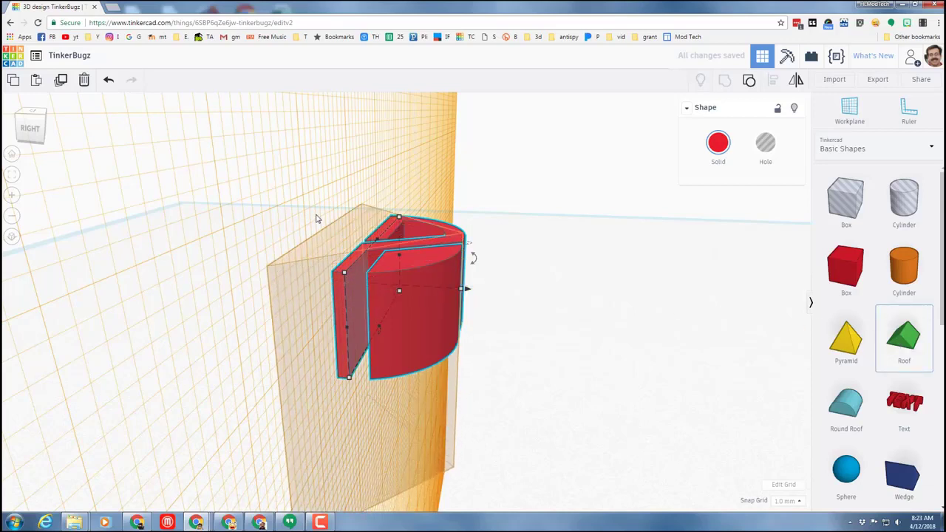
click(318, 220)
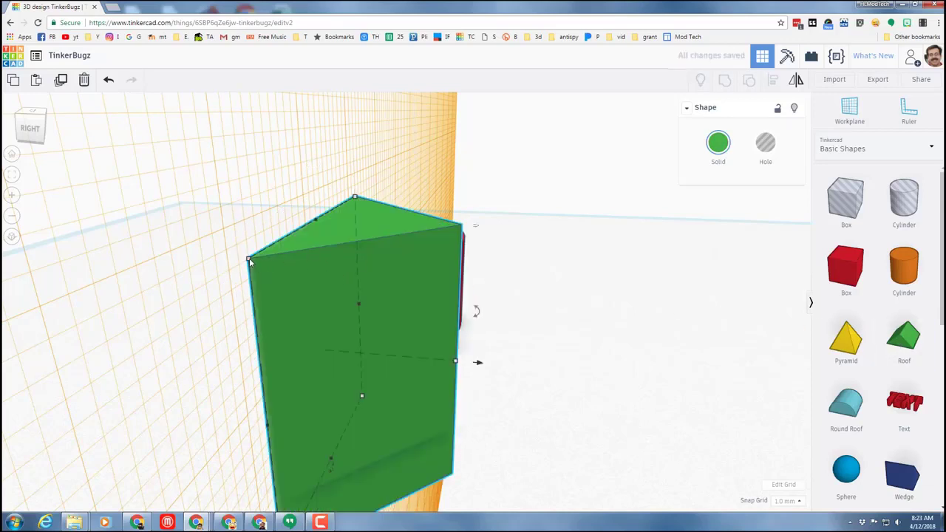
- Set the roof's width to 2 mm, shorten its length to match the clip's height, and set its height to 1 mm
mouse_move(247, 258)
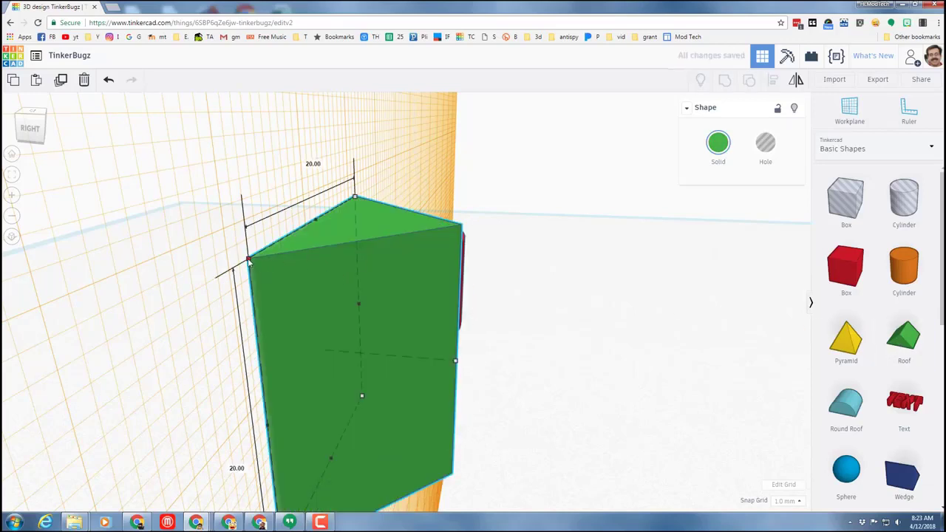
click(313, 169)
text(2)
key(Return)
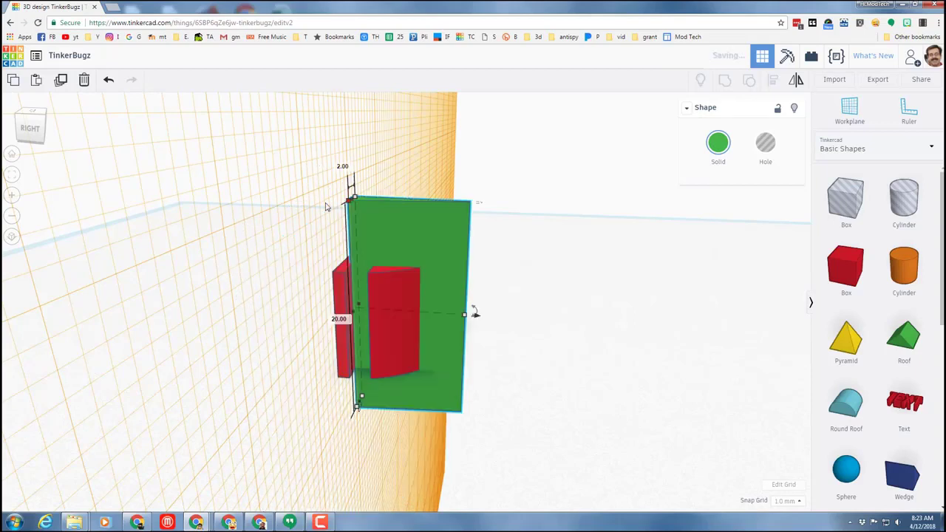
click(339, 320)
key(Return)
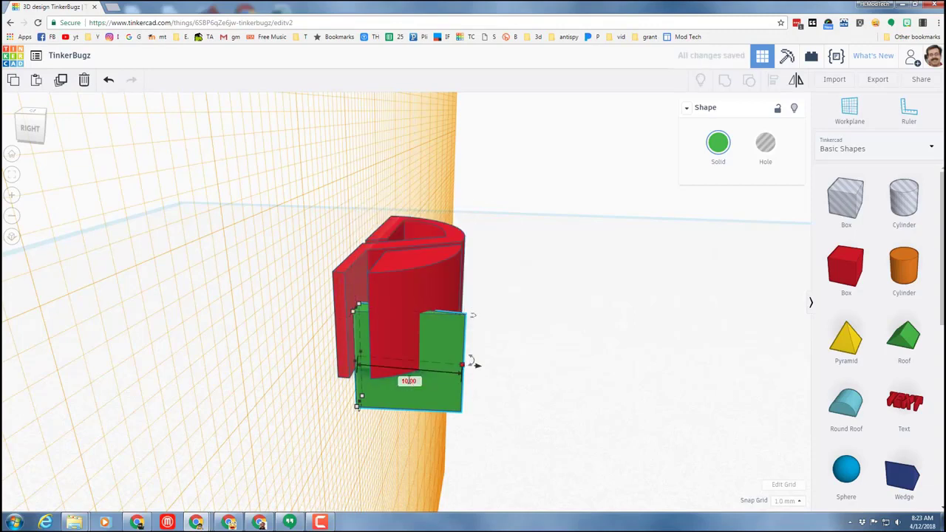
click(408, 380)
text(1)
key(Return)
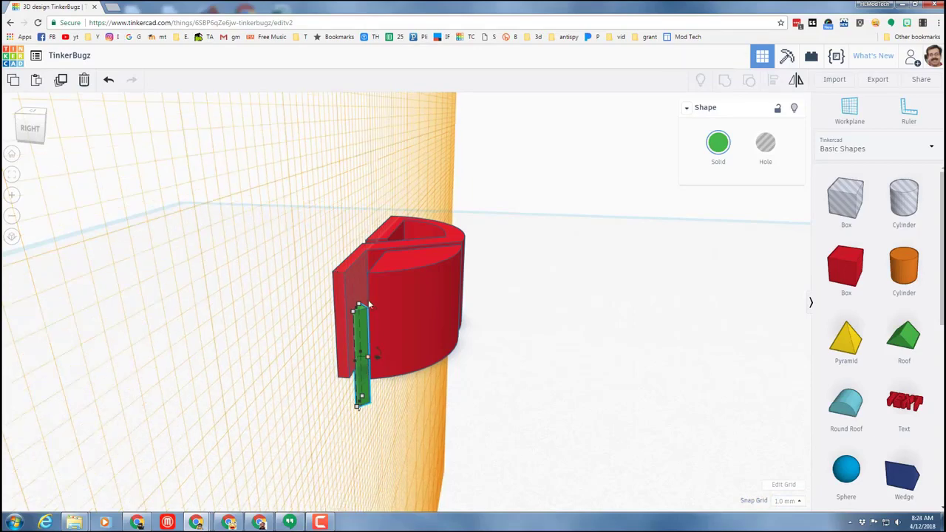
- Return the workplane to the ground and select the small roof together with the clip
key(w)
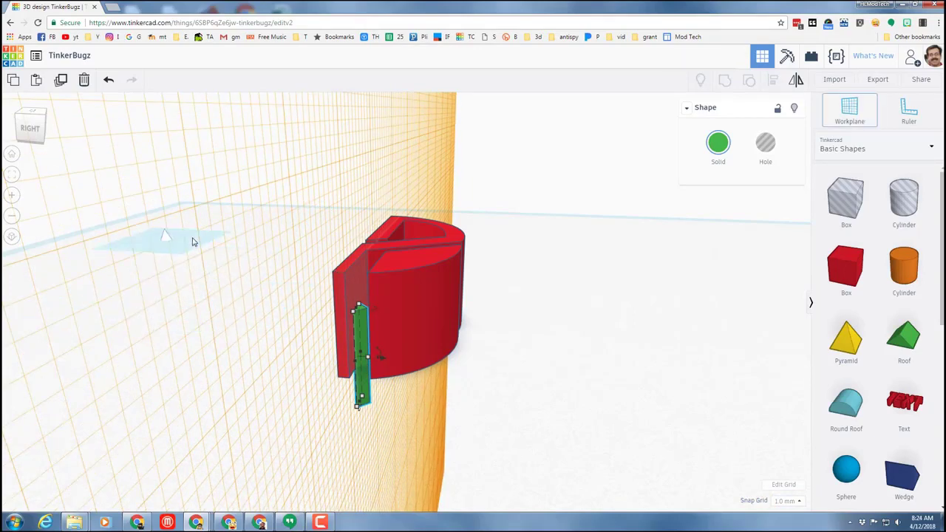
click(244, 249)
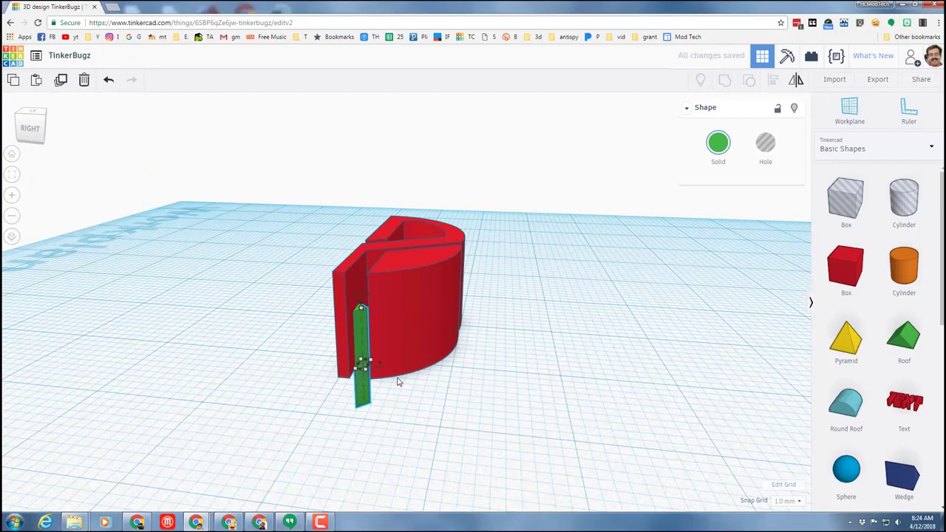
drag(246, 234, 407, 383)
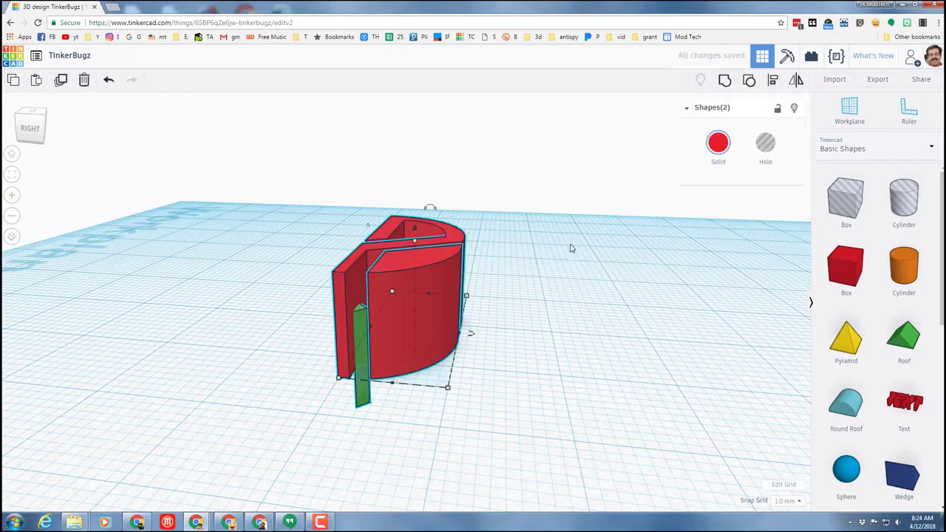
- Align the small roof with the clip's front end and vertical centre, and lift both shapes back onto the workplane
click(772, 81)
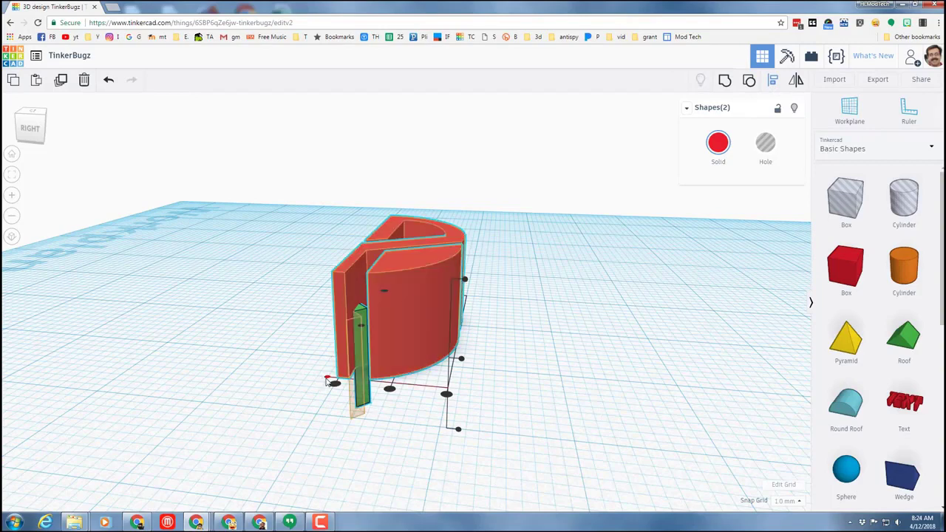
click(328, 380)
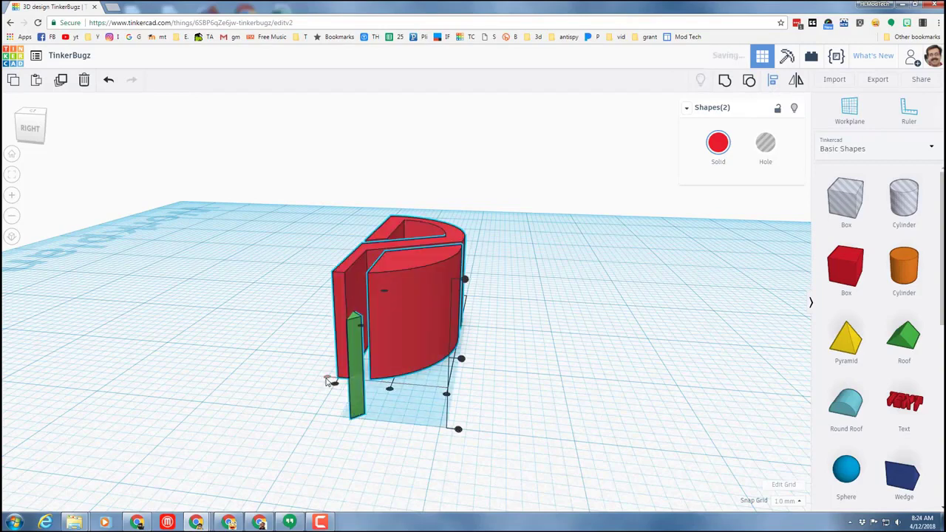
click(461, 360)
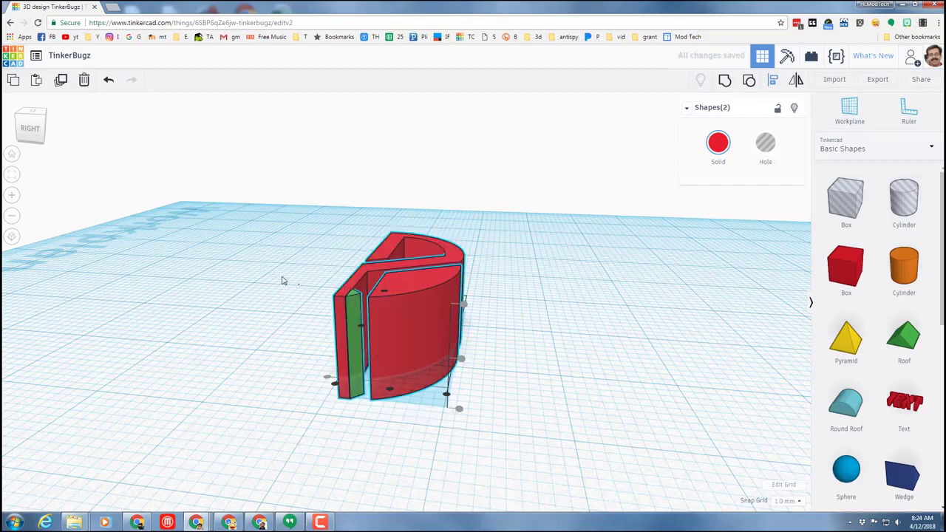
drag(280, 278, 444, 399)
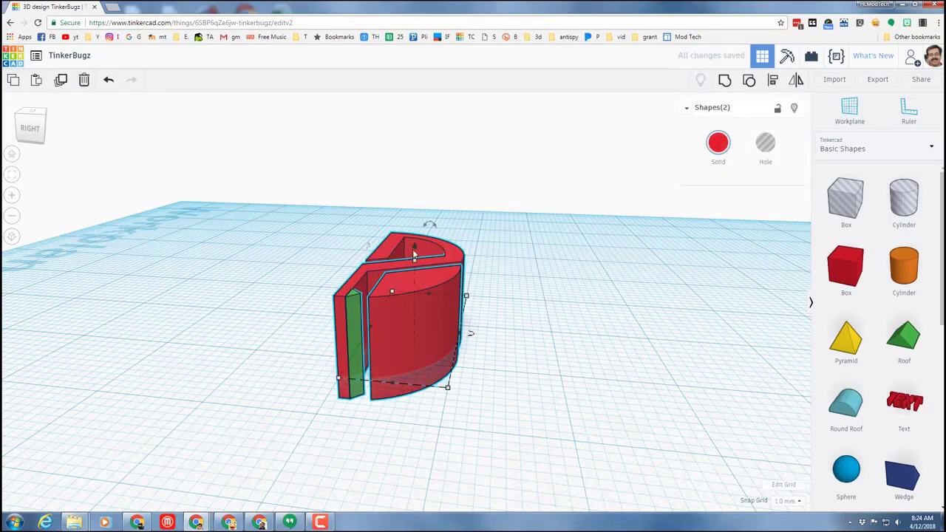
drag(414, 241, 410, 228)
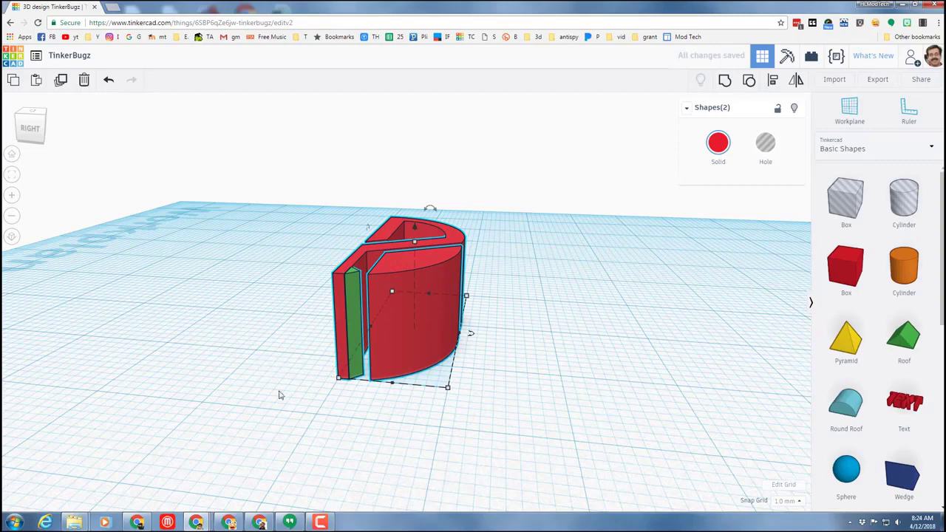
- Duplicate the small roof twice along the thin wall, shifting each copy 2 mm deeper into the slot to form three teeth
right_drag(286, 401, 357, 374)
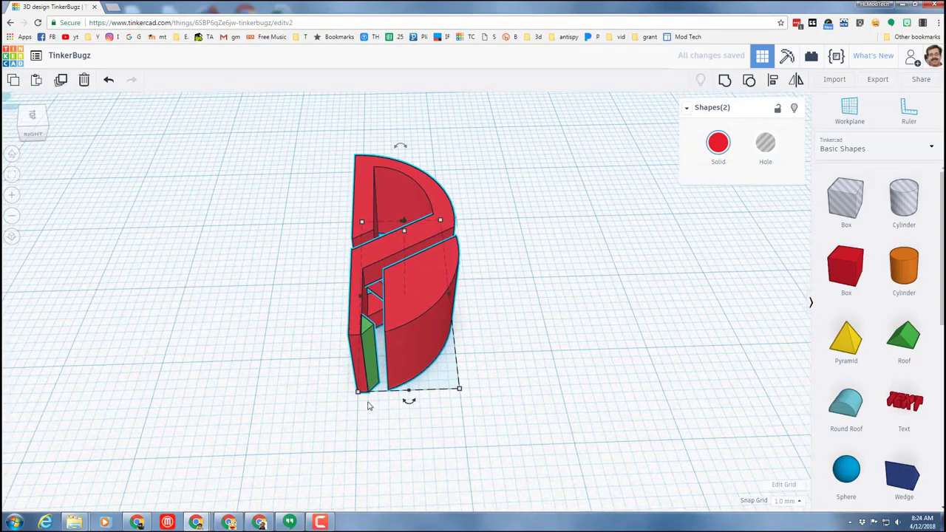
click(336, 380)
click(373, 358)
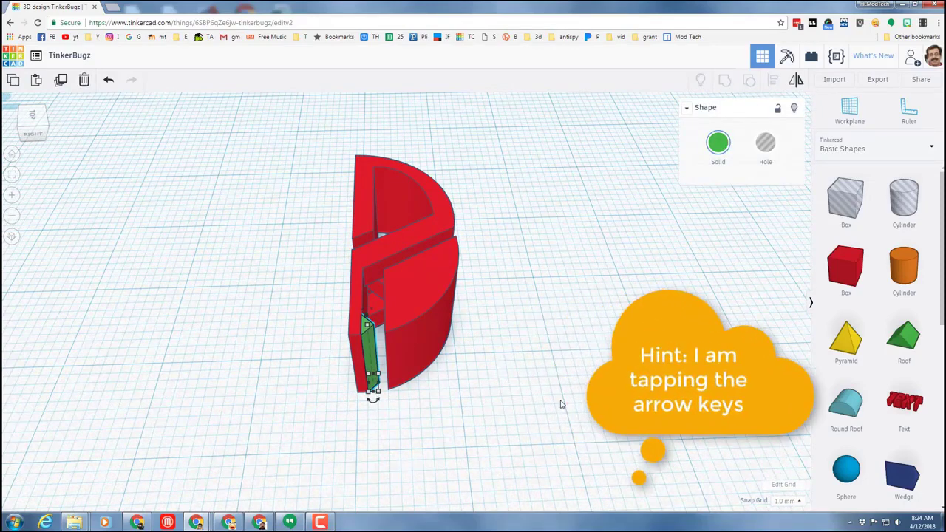
key(Up)
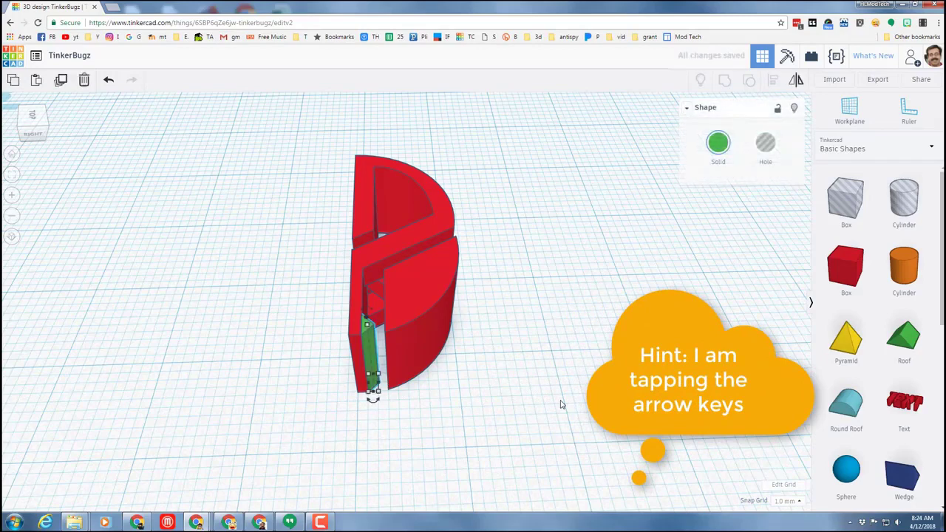
key(Up)
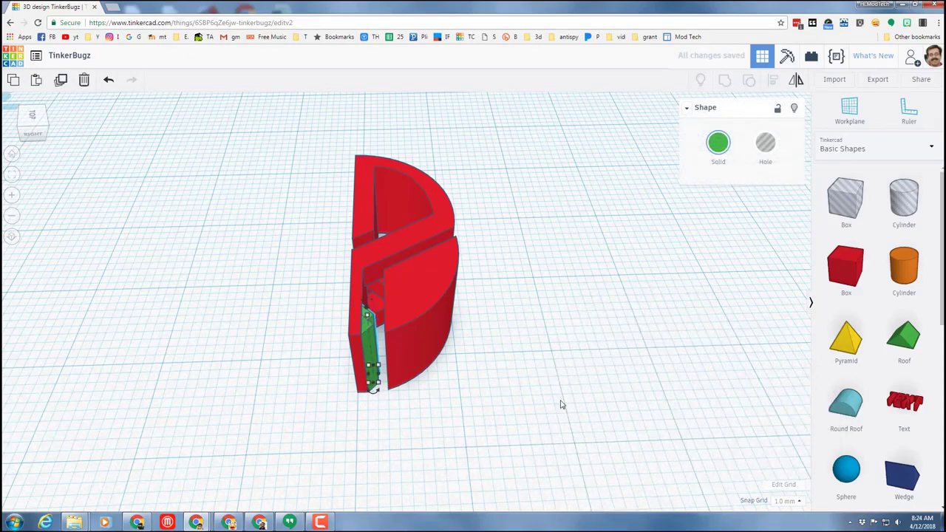
key(Up)
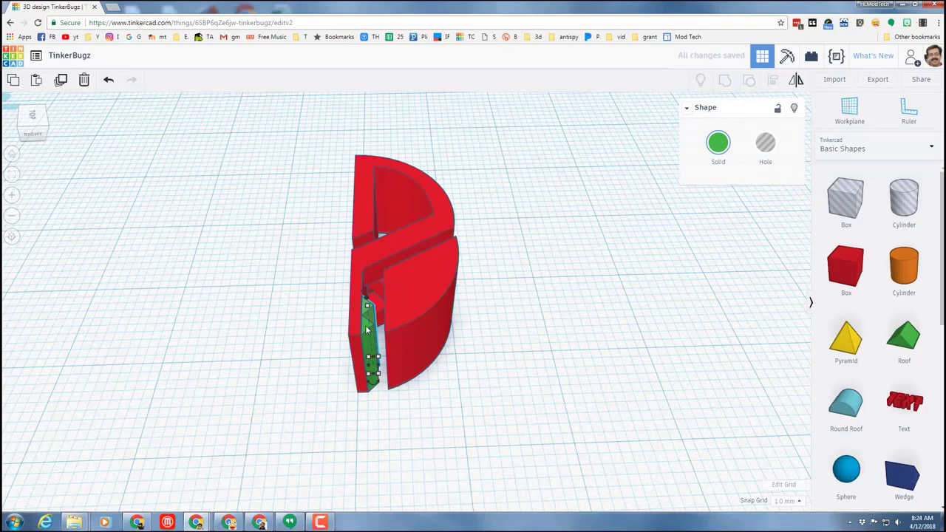
key(Up)
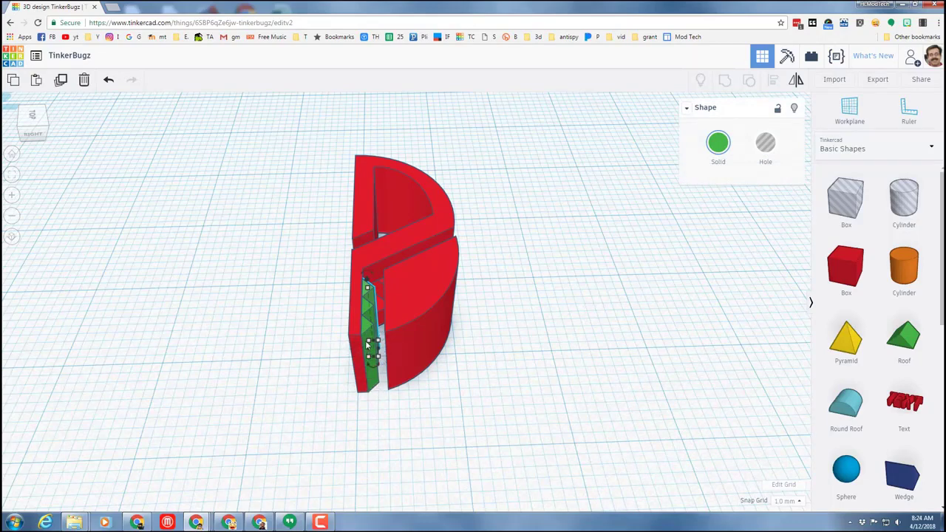
- Select the three green roof teeth and group them into one shape
click(374, 389)
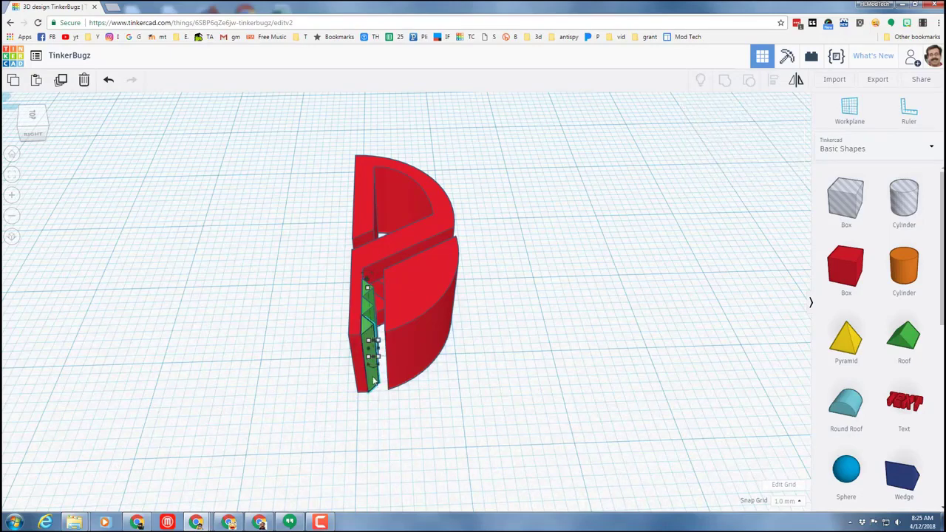
shift+click(369, 299)
shift+click(369, 390)
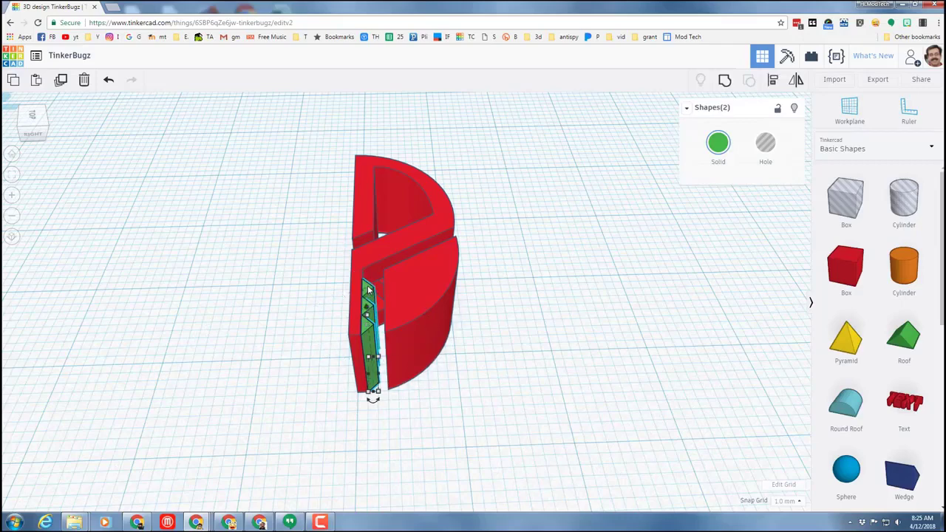
click(724, 79)
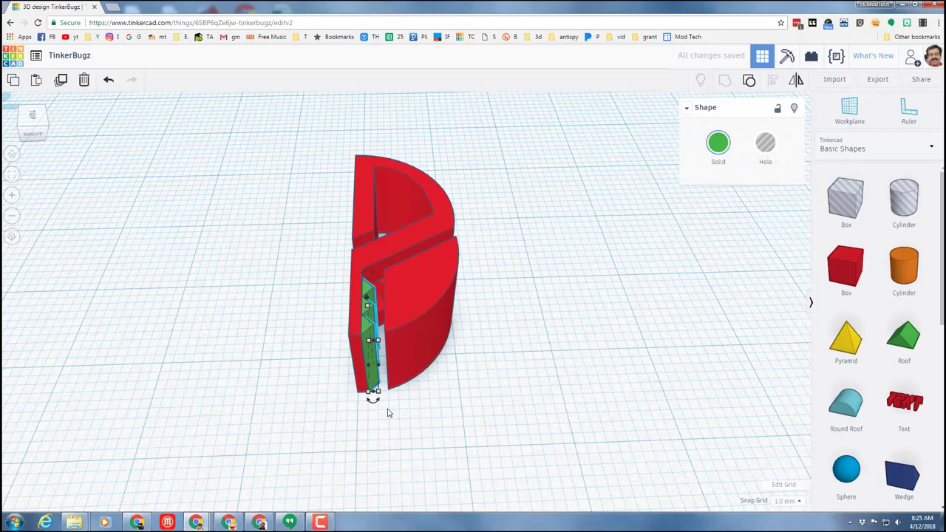
- Duplicate the teeth group, mirror it to face the original, and place it on the opposite jaw, offset 1 mm inward so the teeth interlock
key(ctrl+d)
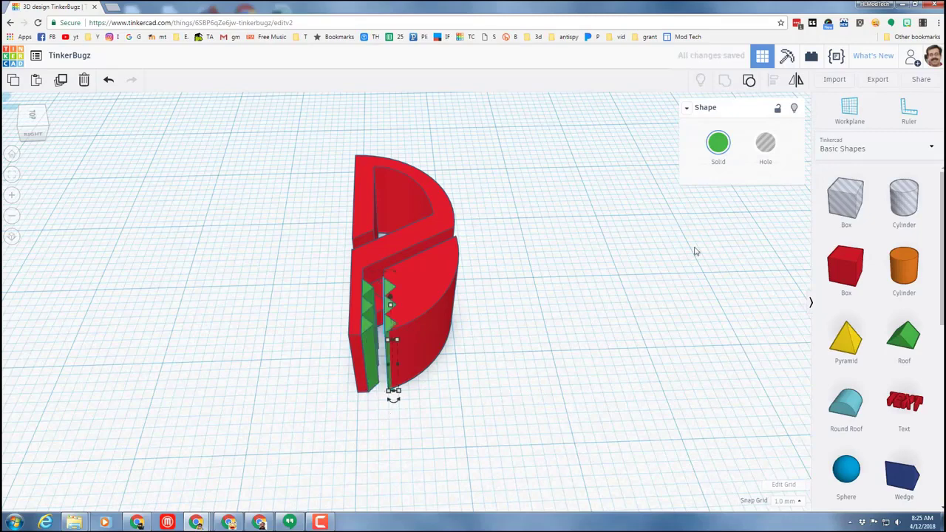
click(795, 80)
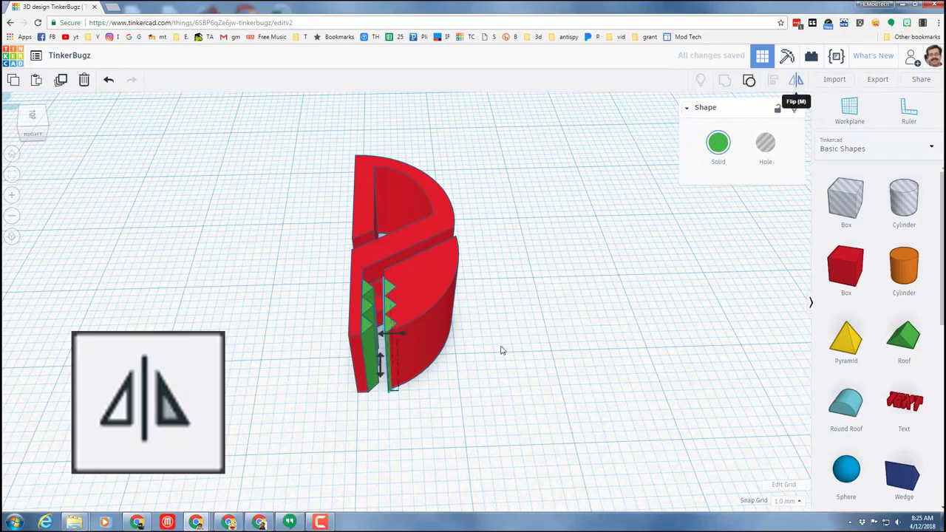
click(390, 334)
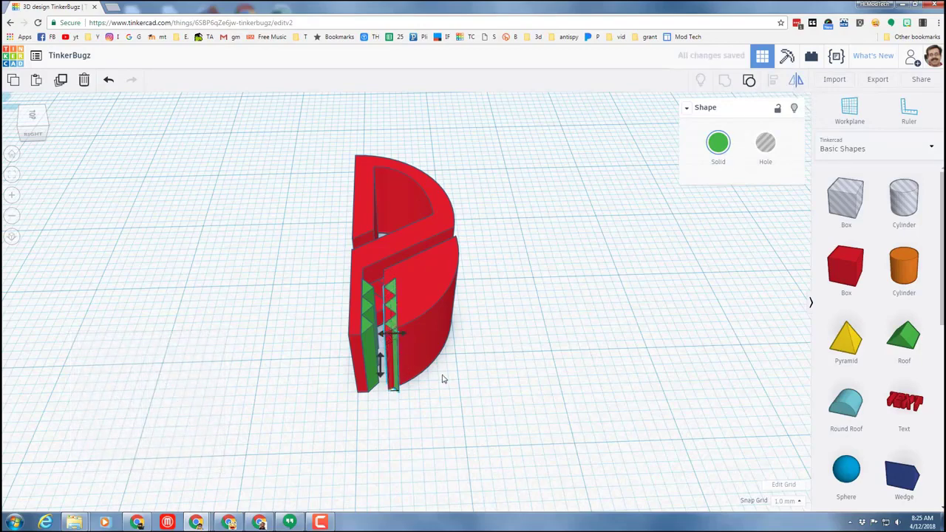
key(Left)
key(Left)
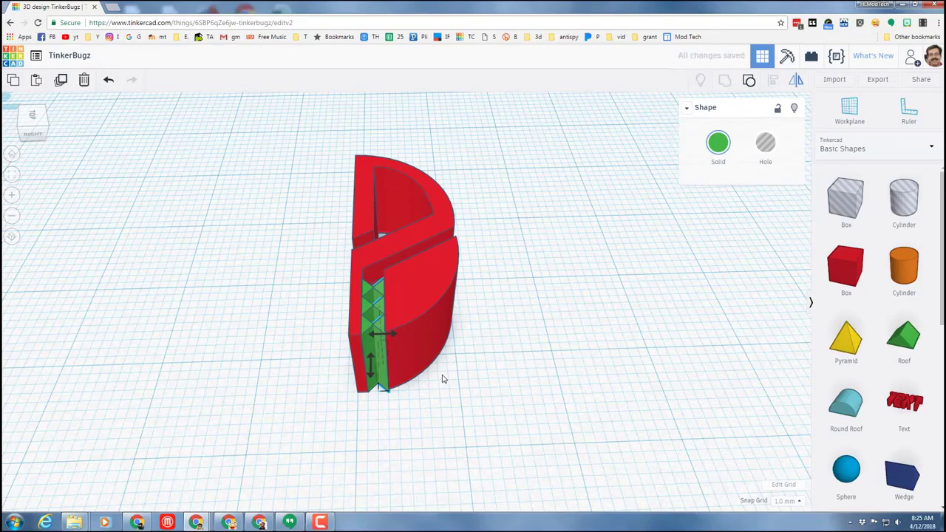
key(Up)
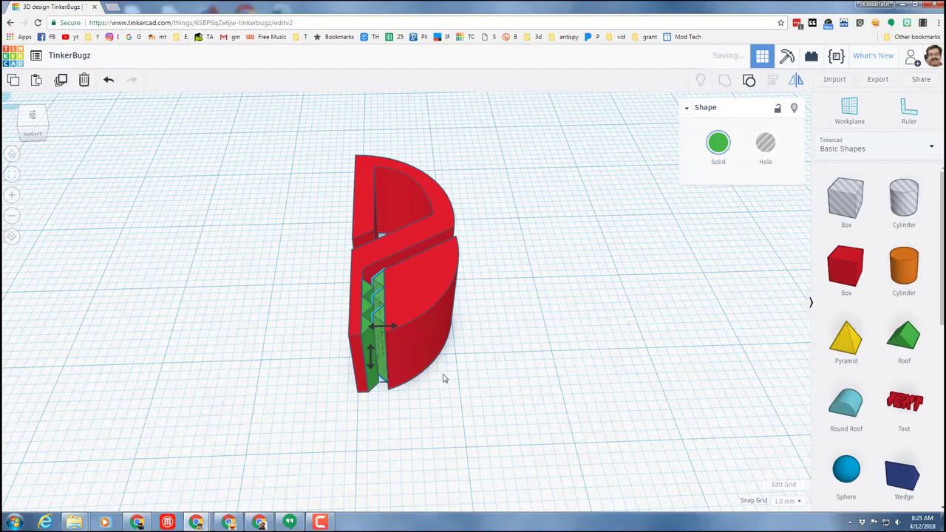
- Select the clip together with both sets of teeth and group them into one shape
right_drag(214, 399, 348, 453)
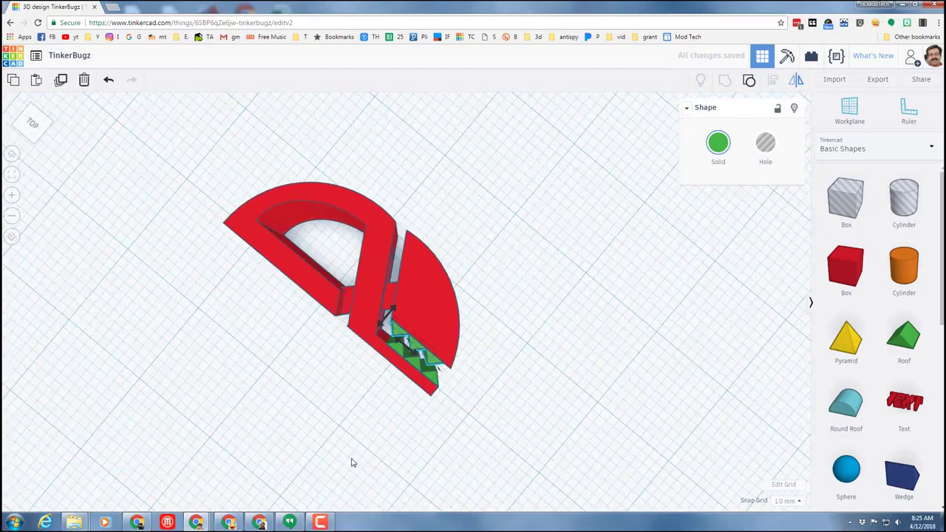
right_drag(347, 394, 249, 256)
drag(497, 408, 501, 407)
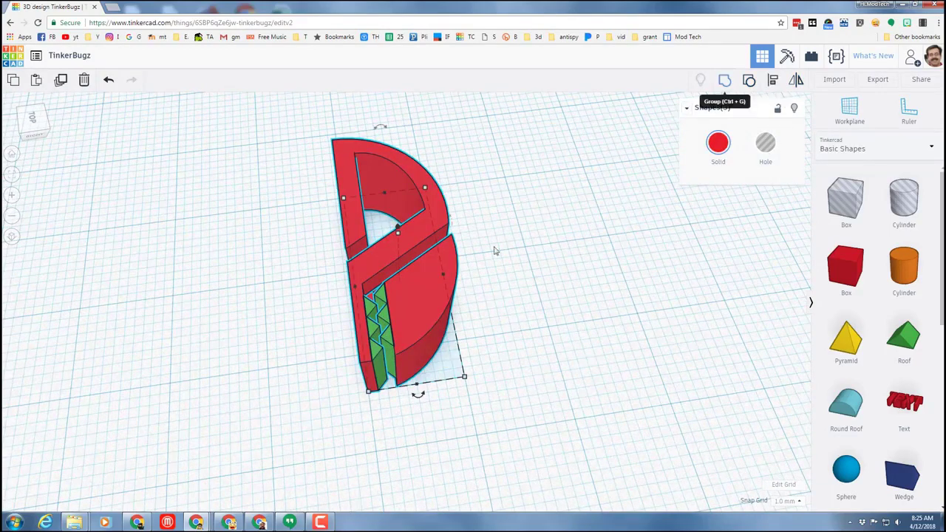
key(ctrl+g)
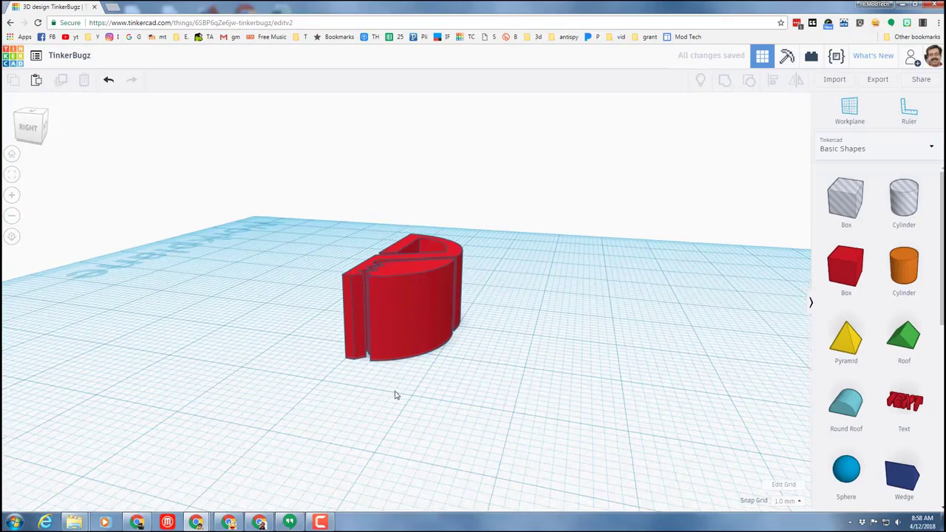
- Place a sphere on the workplane beside the clip and scale it down proportionally to a small ball for an eye
right_drag(394, 395, 366, 381)
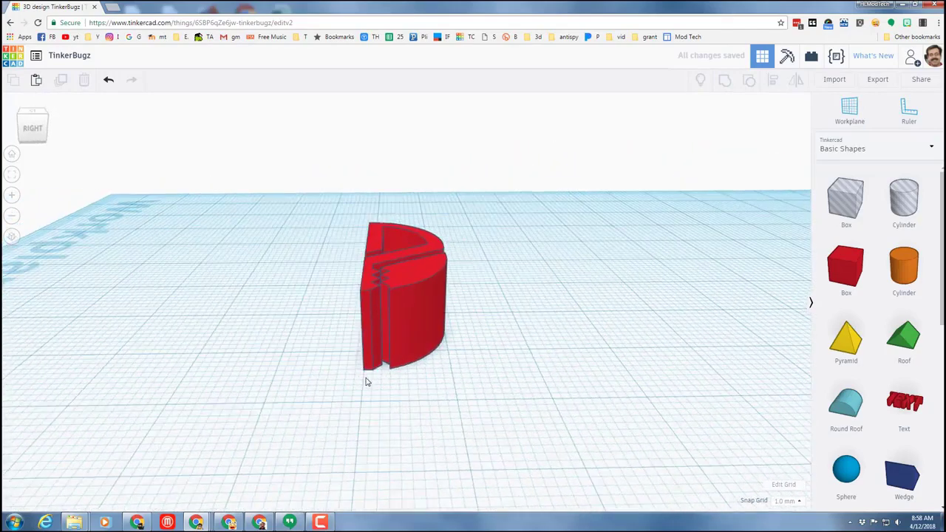
drag(846, 471, 541, 393)
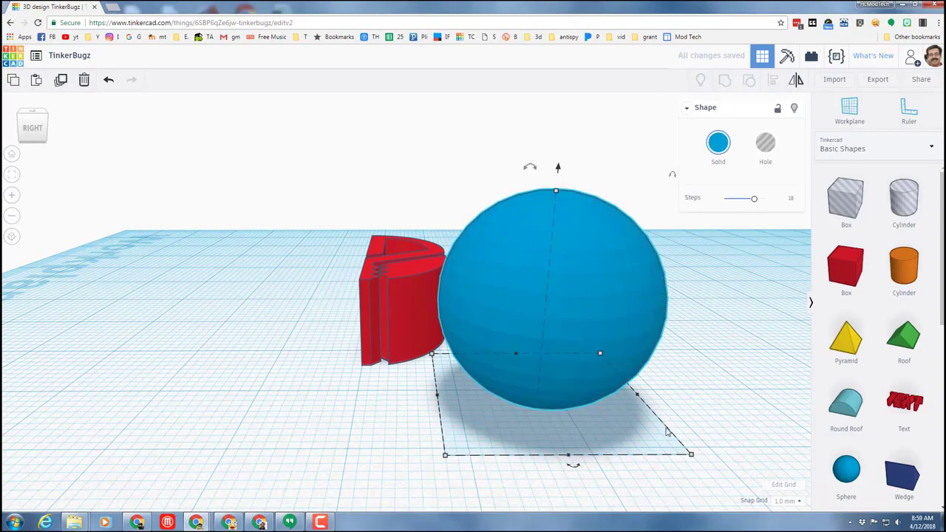
mouse_move(691, 455)
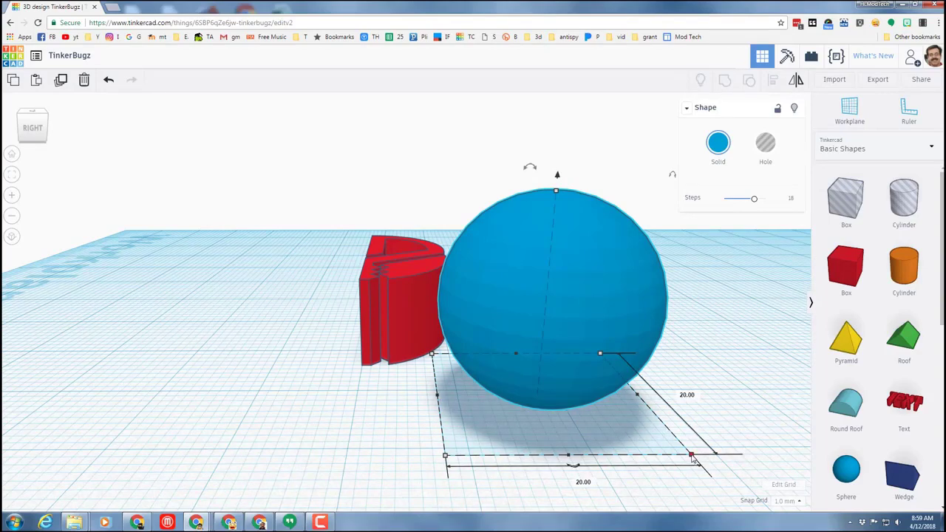
shift+drag(622, 425, 480, 370)
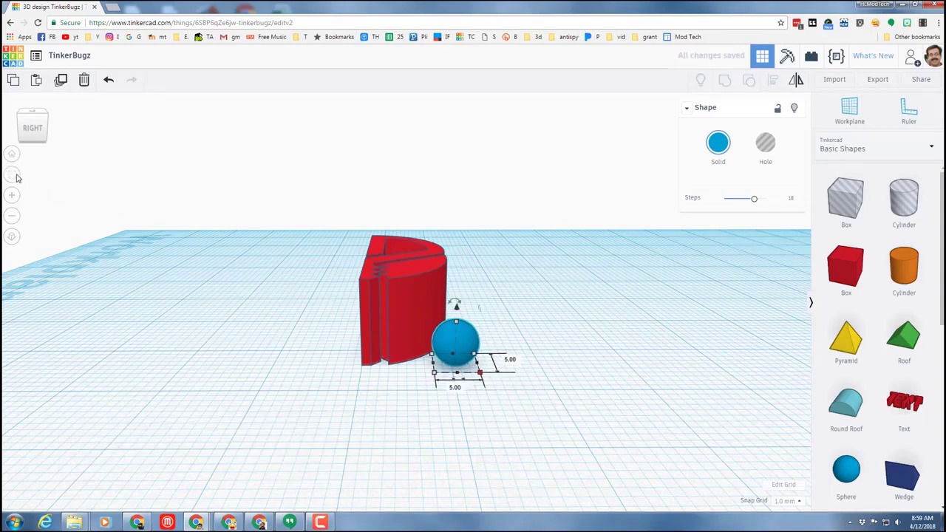
click(18, 178)
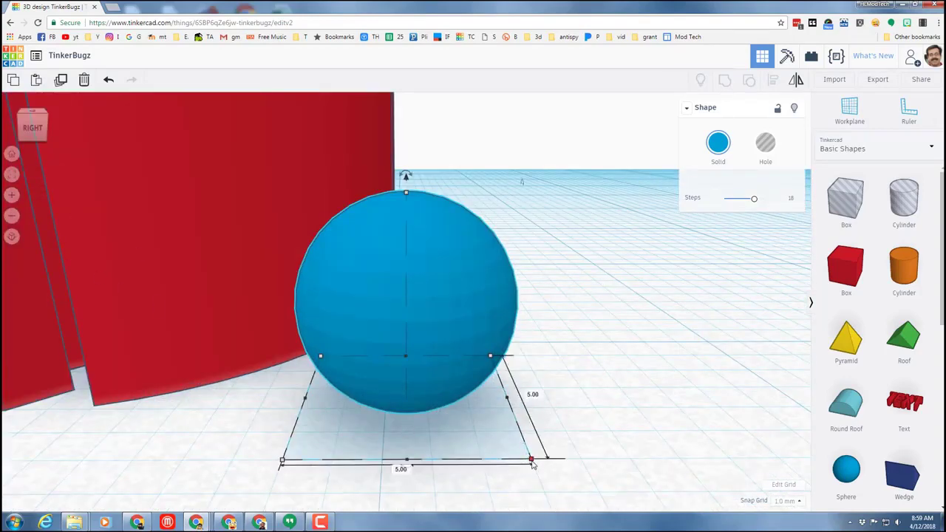
drag(469, 442, 418, 421)
scroll(458, 290, down, 2)
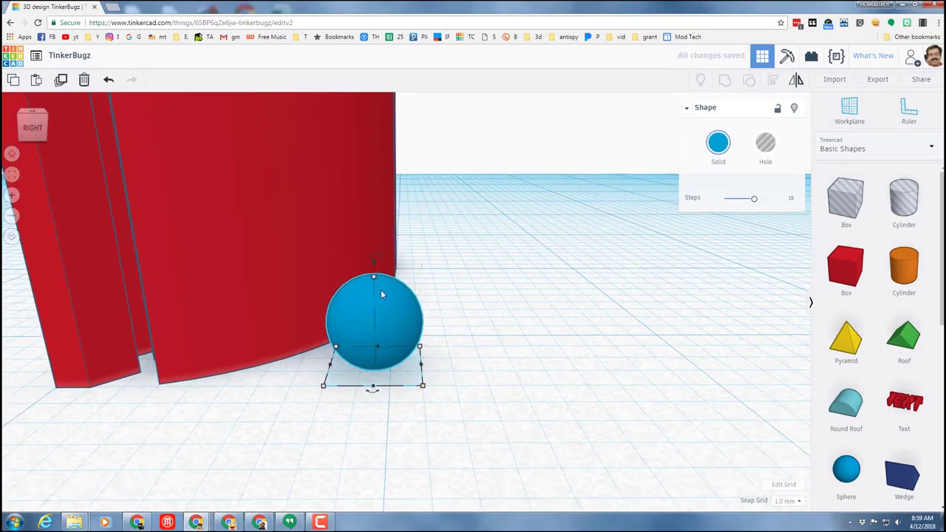
- Move the small sphere partway into the clip's curved outer wall and raise it 2 mm above the workplane
key(Left)
key(Up)
key(Up)
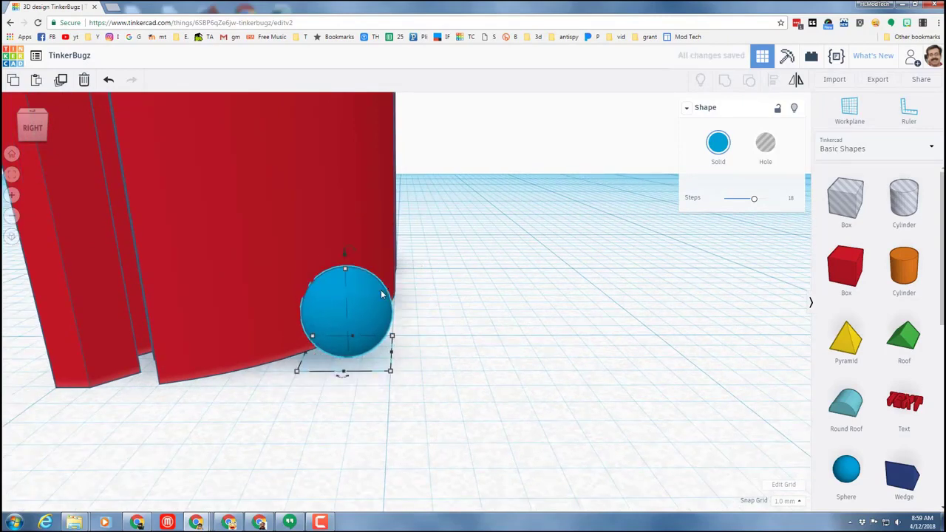
key(Left)
key(Up)
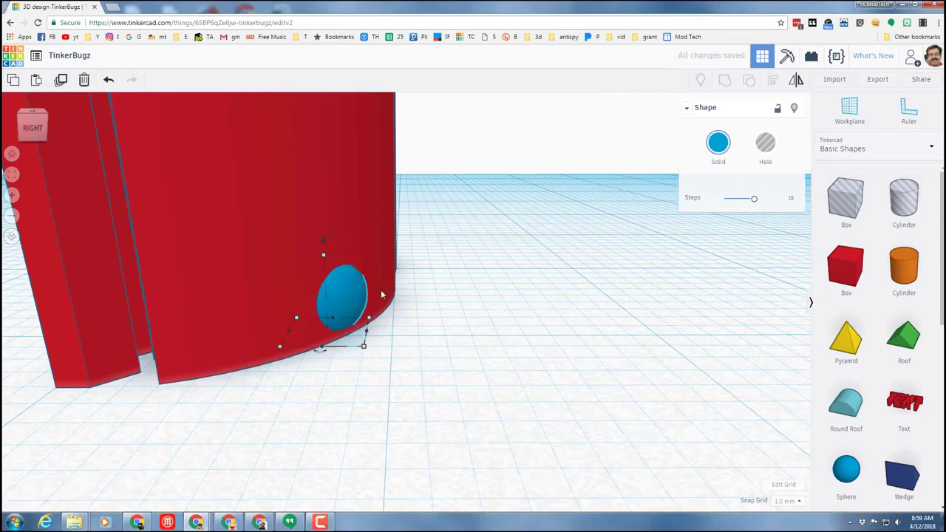
drag(322, 240, 317, 189)
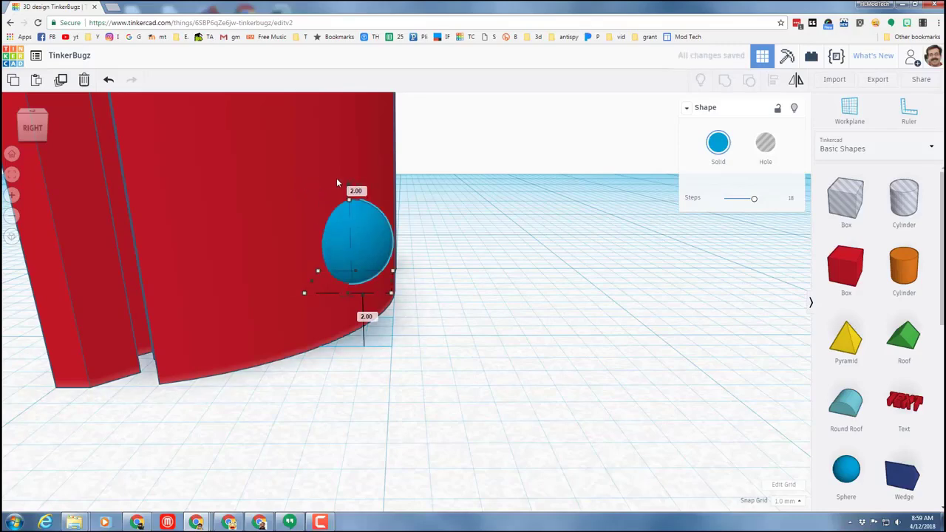
- Duplicate the sphere straight above itself with the copy 6 mm above the workplane, and lower the original to 1 mm
right_drag(336, 177, 487, 200)
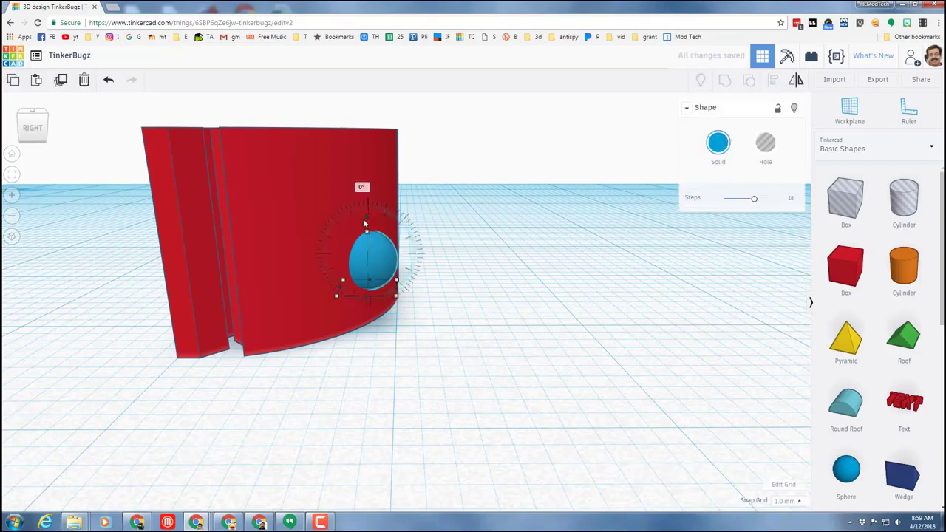
drag(366, 205, 363, 118)
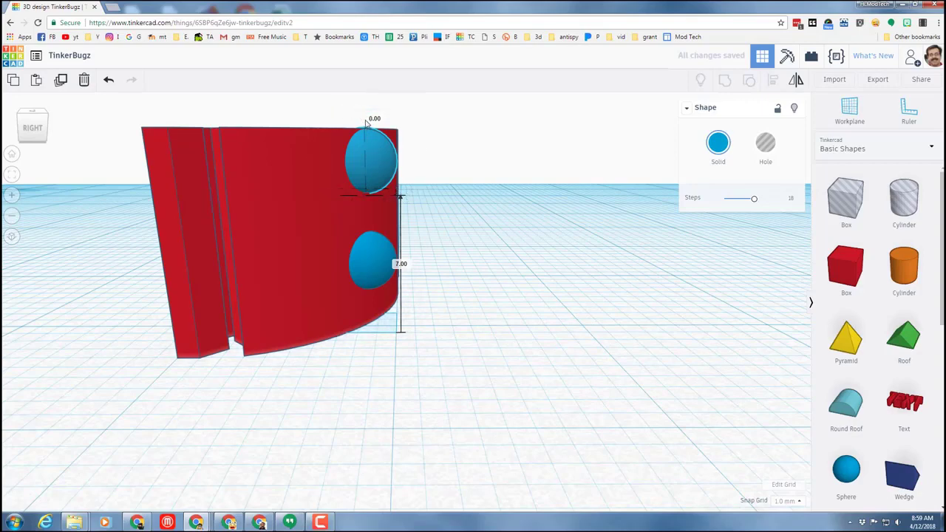
drag(364, 119, 366, 132)
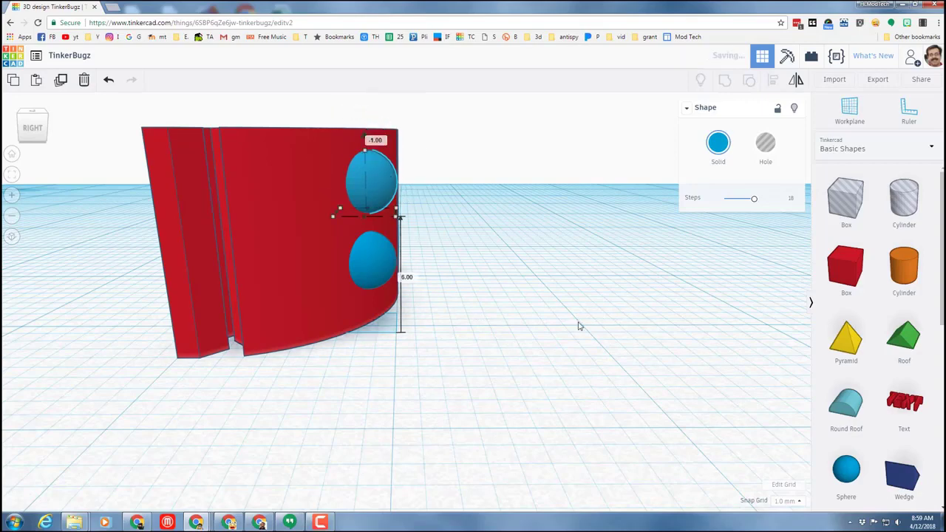
key(ctrl+Left)
click(464, 287)
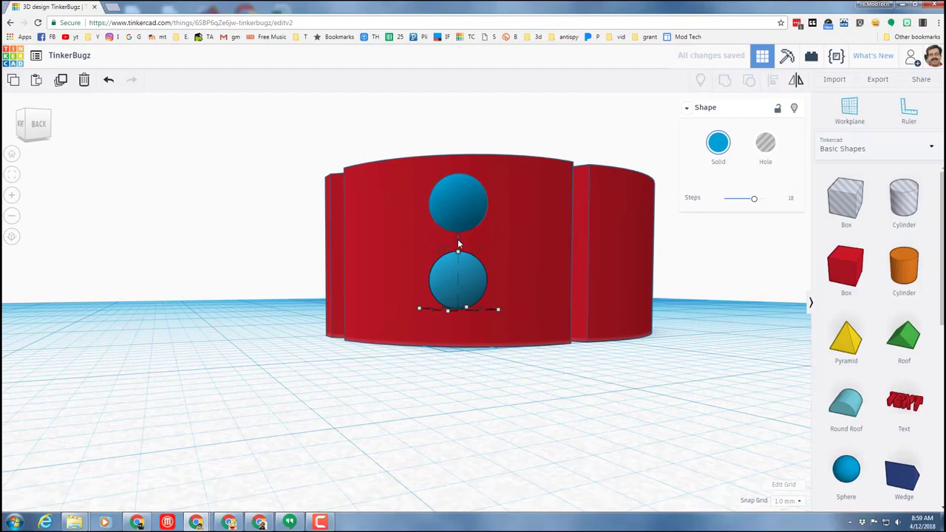
drag(457, 240, 459, 253)
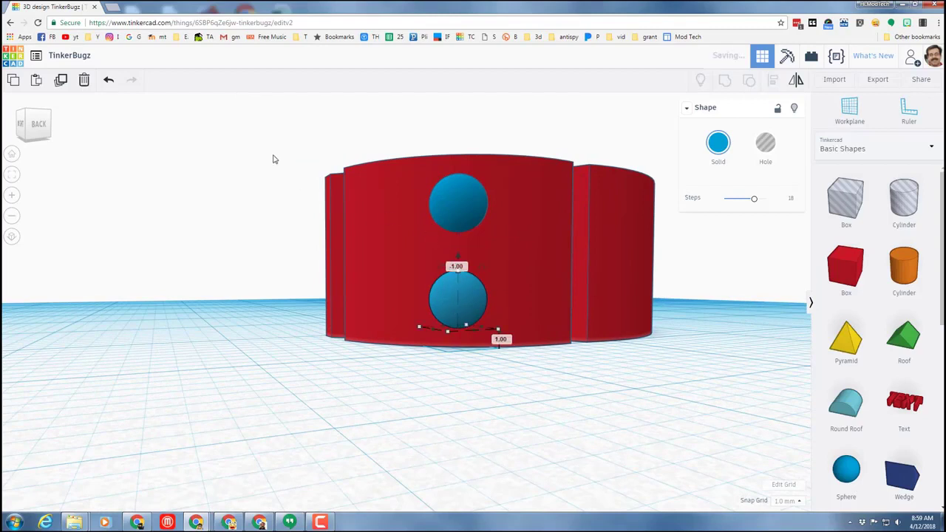
- Select the clip with both spheres and group them into one shape
drag(266, 152, 606, 344)
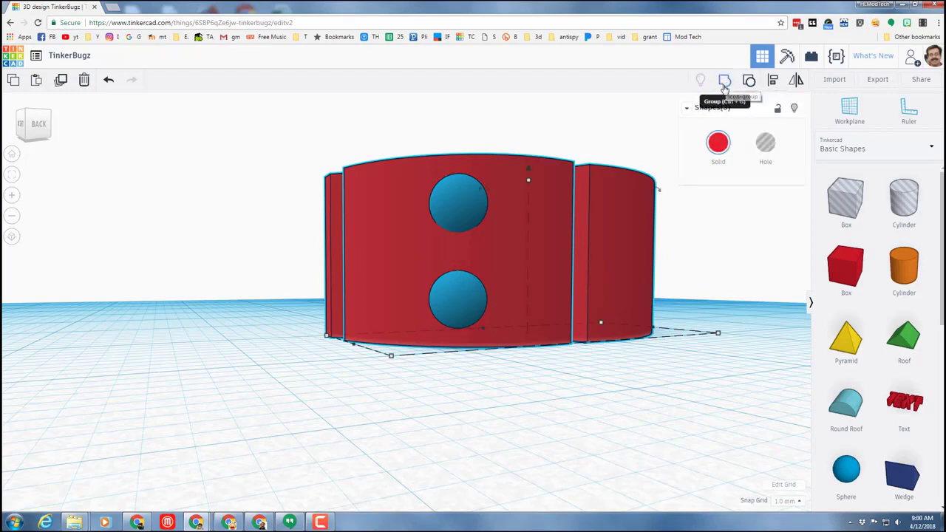
click(722, 83)
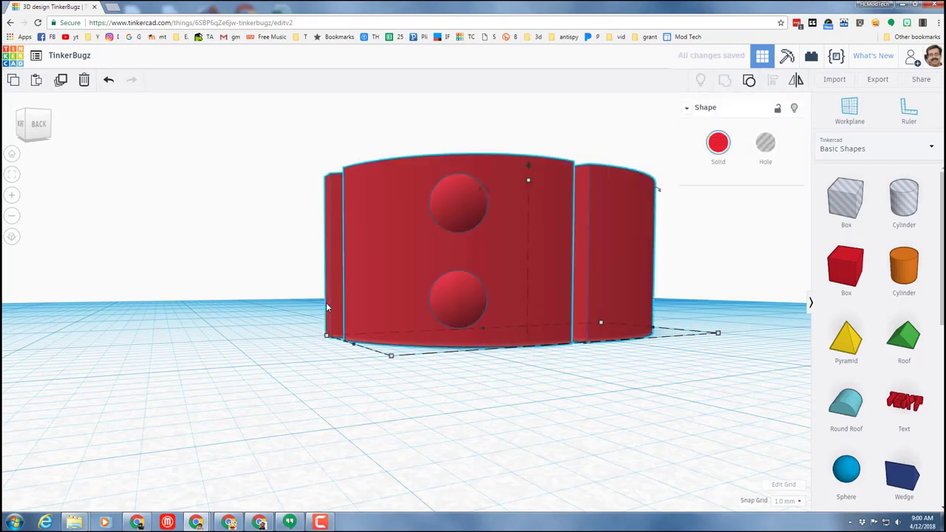
right_drag(187, 289, 241, 316)
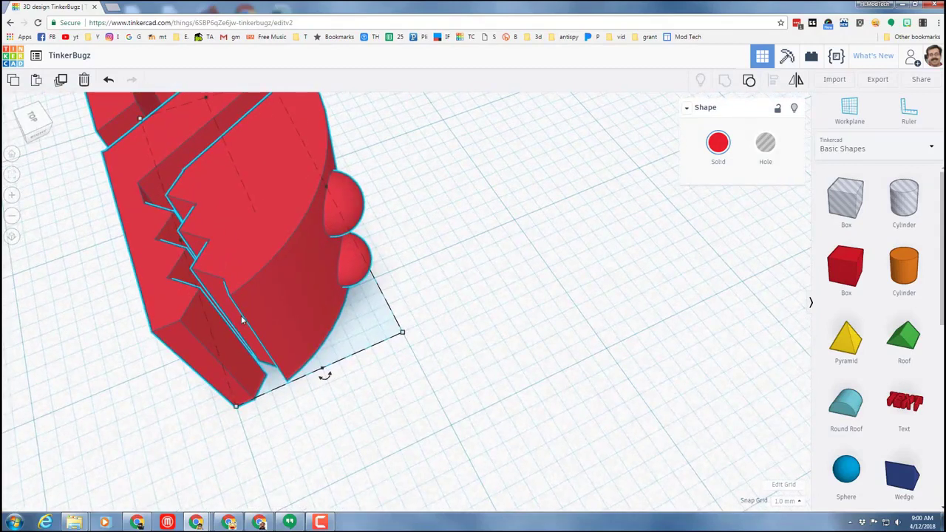